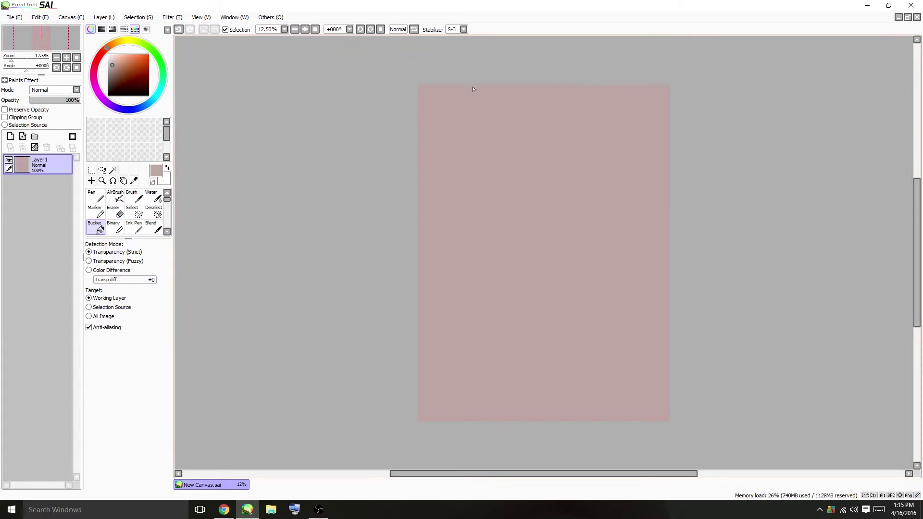
Step: Add a new layer above the background and set the Water brush to a dark greyish brown at size 60
{"action": "left_click", "coordinate": [10, 136]}
{"action": "left_click", "coordinate": [115, 73]}
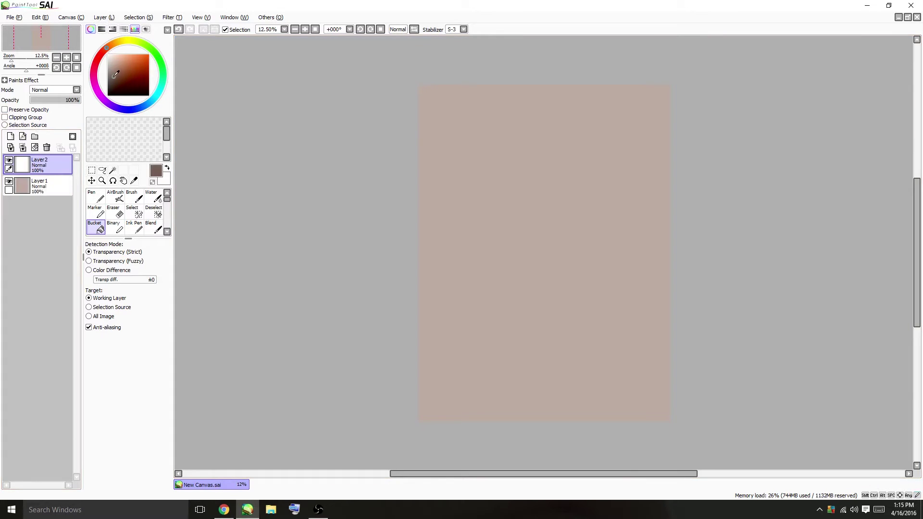
{"action": "left_click", "coordinate": [153, 197]}
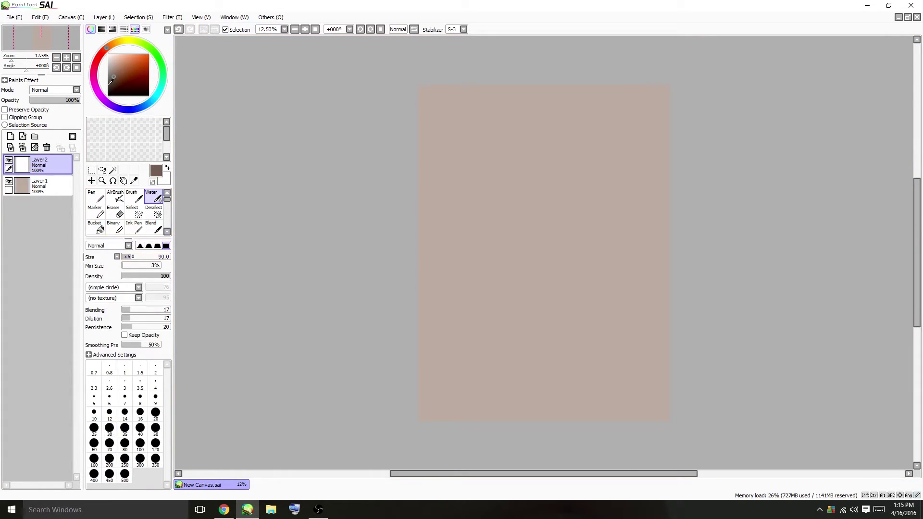
{"action": "left_click", "coordinate": [67, 57]}
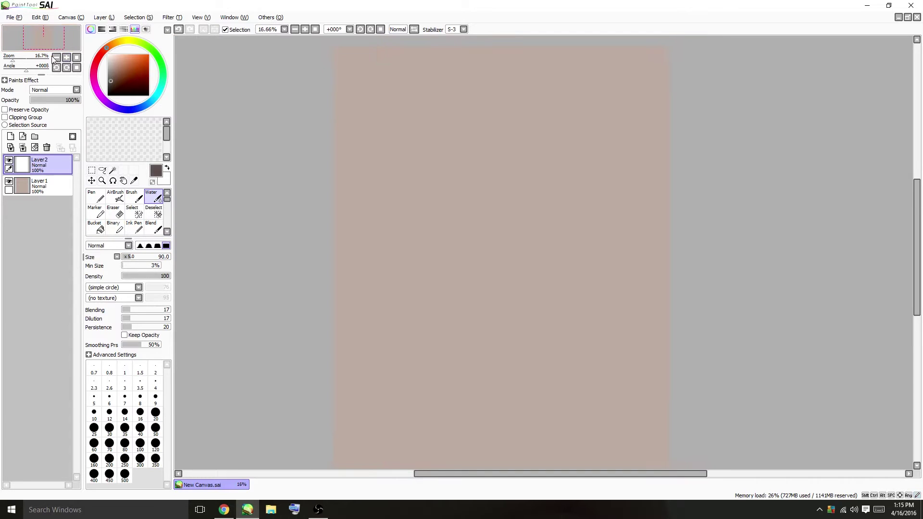
{"action": "left_click", "coordinate": [56, 58]}
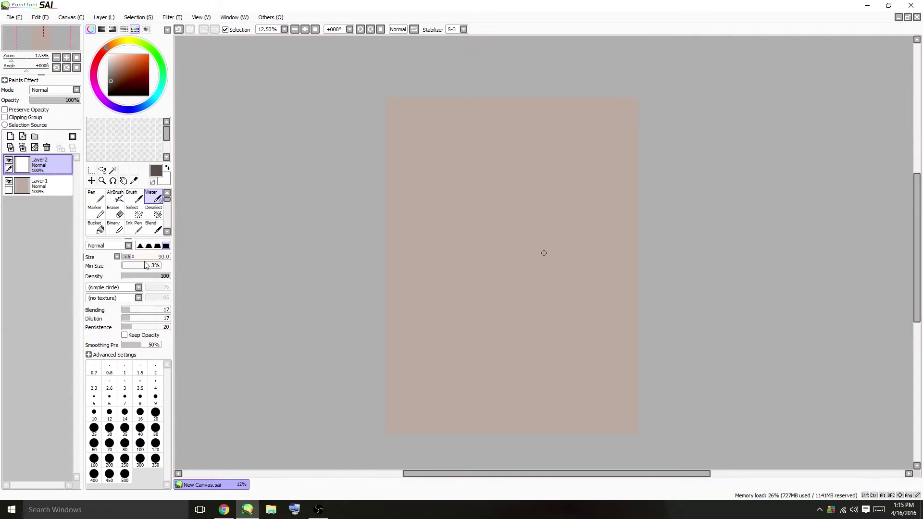
{"action": "left_click", "coordinate": [94, 443]}
Step: Set the stabilizer to 0 and sketch the curved top of the head in the upper middle of the canvas
{"action": "left_click_drag", "start_coordinate": [475, 179], "coordinate": [513, 162]}
{"action": "key", "text": "ctrl+z"}
{"action": "left_click", "coordinate": [463, 30]}
{"action": "left_click", "coordinate": [462, 38]}
{"action": "mouse_move", "coordinate": [471, 185]}
{"action": "left_mouse_down"}
{"action": "mouse_move", "coordinate": [534, 180]}
{"action": "mouse_move", "coordinate": [539, 191]}
{"action": "left_mouse_up"}
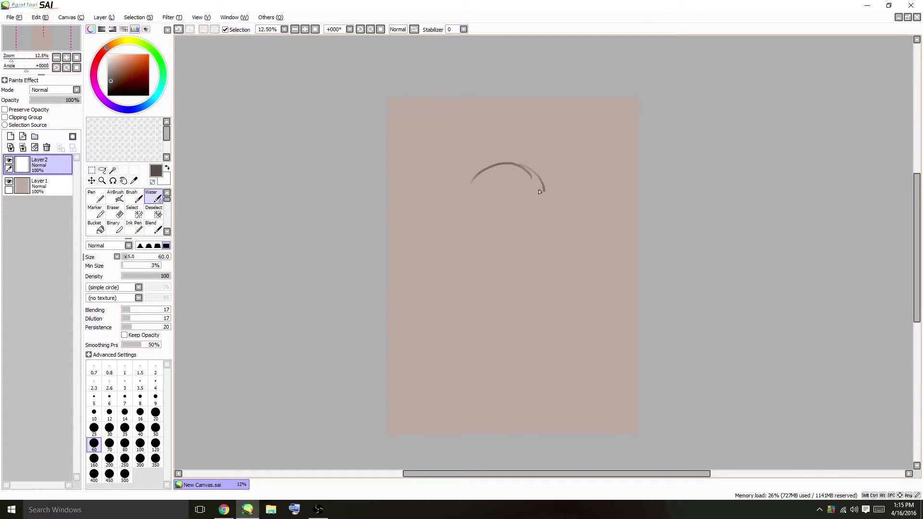
Step: Lower the sketch layer's opacity to 61% and sketch the face's centre line, eye line, nose and mouth
{"action": "left_click", "coordinate": [61, 100]}
{"action": "left_click_drag", "start_coordinate": [502, 181], "coordinate": [517, 259]}
{"action": "mouse_move", "coordinate": [500, 204]}
{"action": "left_mouse_down"}
{"action": "mouse_move", "coordinate": [507, 245]}
{"action": "mouse_move", "coordinate": [513, 205]}
{"action": "left_mouse_up"}
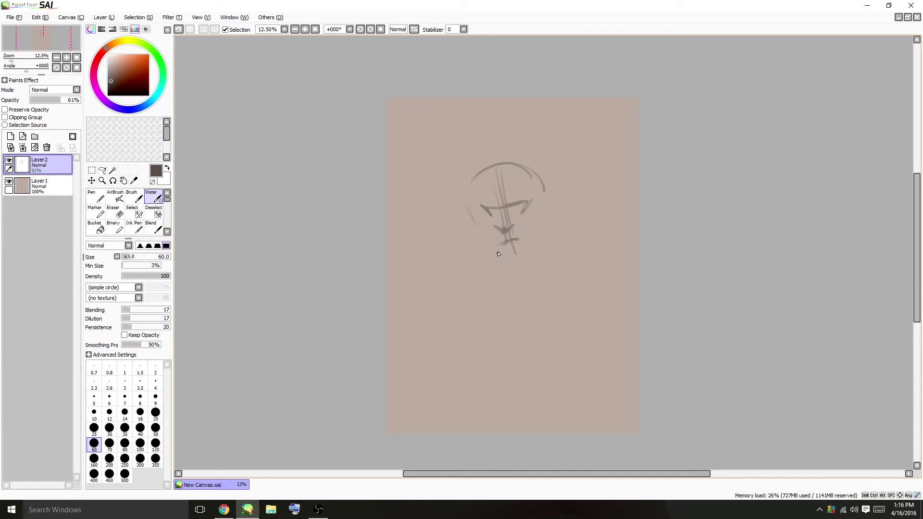
Step: Sketch both sides of the jaw, the eyes, the ear and the earrings around the facial guidelines
{"action": "mouse_move", "coordinate": [469, 206]}
{"action": "left_mouse_down"}
{"action": "mouse_move", "coordinate": [491, 247]}
{"action": "mouse_move", "coordinate": [485, 242]}
{"action": "mouse_move", "coordinate": [524, 255]}
{"action": "left_mouse_up"}
{"action": "left_click_drag", "start_coordinate": [501, 231], "coordinate": [513, 229]}
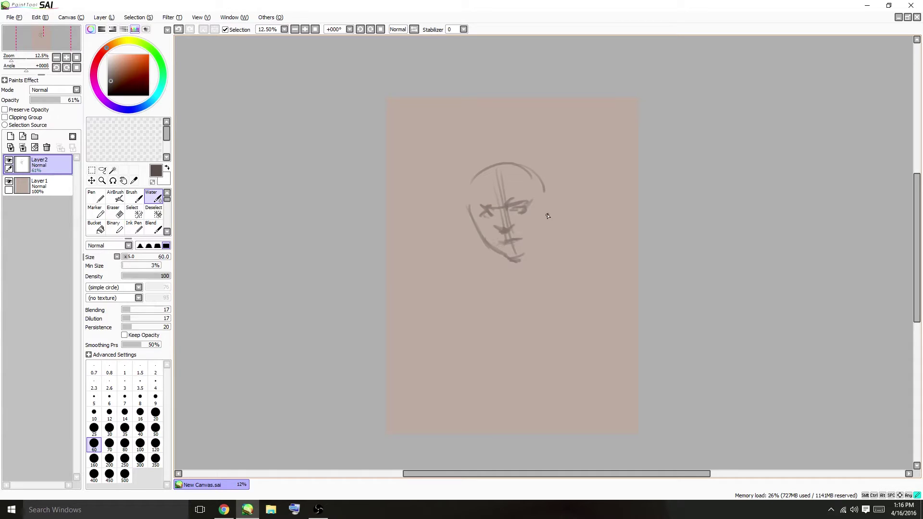
{"action": "mouse_move", "coordinate": [548, 216]}
{"action": "left_mouse_down"}
{"action": "mouse_move", "coordinate": [542, 192]}
{"action": "mouse_move", "coordinate": [549, 212]}
{"action": "mouse_move", "coordinate": [527, 253]}
{"action": "left_mouse_up"}
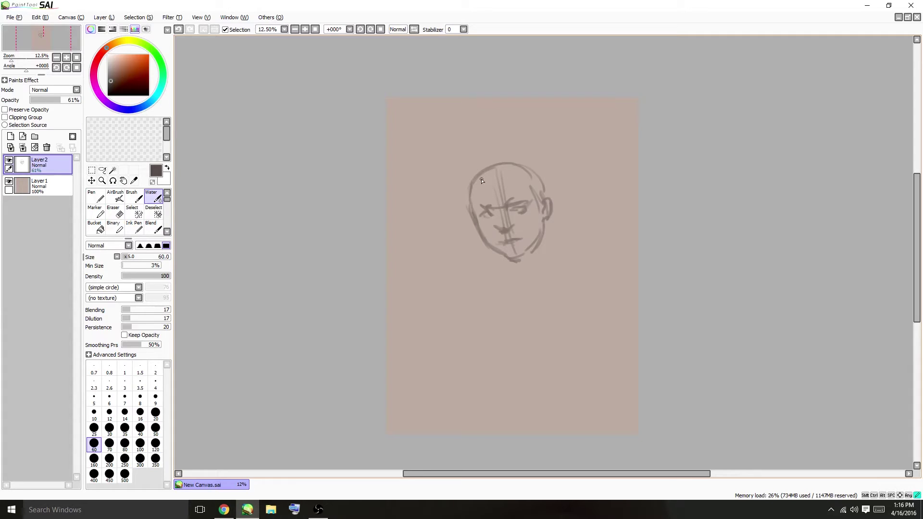
{"action": "left_click_drag", "start_coordinate": [556, 231], "coordinate": [549, 232]}
Step: Sketch the neck, the curved neckline, both shoulders and the start of the arms below the head
{"action": "mouse_move", "coordinate": [503, 266]}
{"action": "left_mouse_down"}
{"action": "mouse_move", "coordinate": [538, 257]}
{"action": "mouse_move", "coordinate": [450, 300]}
{"action": "left_mouse_up"}
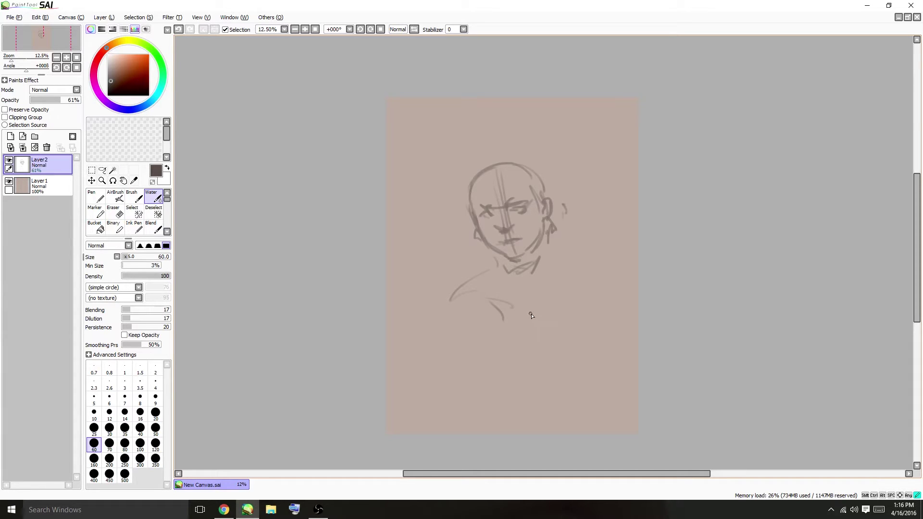
{"action": "left_click_drag", "start_coordinate": [520, 308], "coordinate": [566, 293]}
{"action": "mouse_move", "coordinate": [545, 258]}
{"action": "left_mouse_down"}
{"action": "mouse_move", "coordinate": [564, 298]}
{"action": "mouse_move", "coordinate": [551, 312]}
{"action": "left_mouse_up"}
{"action": "mouse_move", "coordinate": [485, 277]}
{"action": "left_mouse_down"}
{"action": "mouse_move", "coordinate": [505, 310]}
{"action": "mouse_move", "coordinate": [529, 318]}
{"action": "left_mouse_up"}
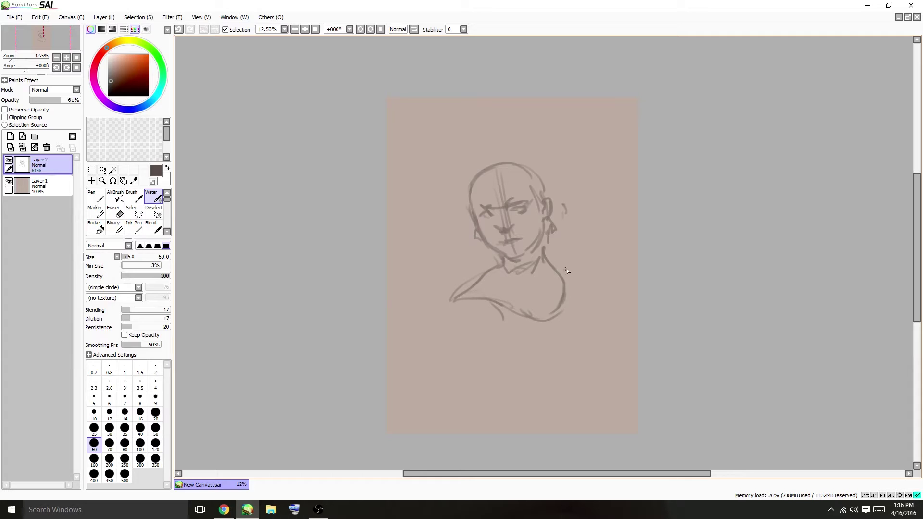
{"action": "mouse_move", "coordinate": [547, 260]}
{"action": "left_mouse_down"}
{"action": "mouse_move", "coordinate": [571, 274]}
{"action": "mouse_move", "coordinate": [586, 316]}
{"action": "left_mouse_up"}
{"action": "left_click_drag", "start_coordinate": [459, 308], "coordinate": [480, 331]}
Step: Sketch the wavy hair around the forehead, crown, sides and neck, and reinforce the eyes and nose
{"action": "left_click_drag", "start_coordinate": [547, 233], "coordinate": [558, 262]}
{"action": "mouse_move", "coordinate": [492, 250]}
{"action": "left_mouse_down"}
{"action": "mouse_move", "coordinate": [489, 264]}
{"action": "mouse_move", "coordinate": [506, 290]}
{"action": "left_mouse_up"}
{"action": "left_click_drag", "start_coordinate": [506, 179], "coordinate": [534, 200]}
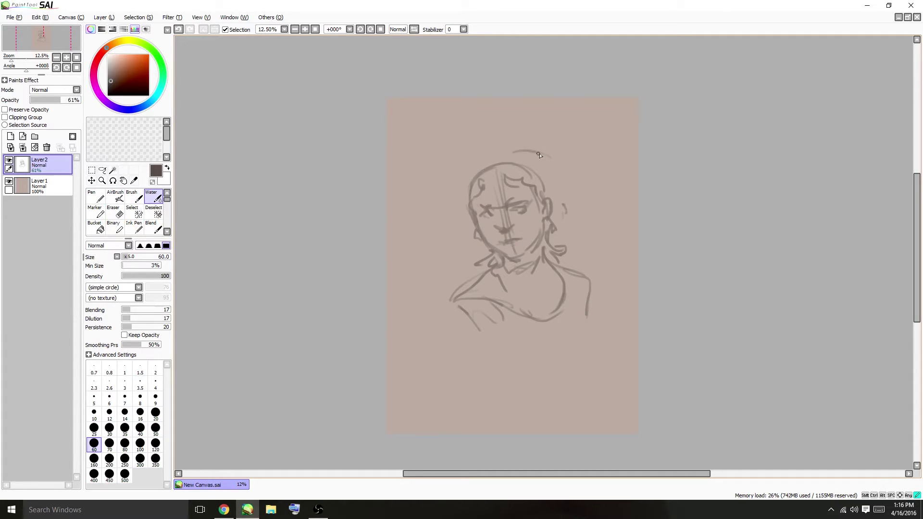
{"action": "left_click_drag", "start_coordinate": [538, 154], "coordinate": [549, 180]}
{"action": "mouse_move", "coordinate": [548, 158]}
{"action": "left_mouse_down"}
{"action": "mouse_move", "coordinate": [516, 166]}
{"action": "mouse_move", "coordinate": [523, 180]}
{"action": "left_mouse_up"}
{"action": "mouse_move", "coordinate": [523, 180]}
{"action": "left_mouse_down"}
{"action": "mouse_move", "coordinate": [463, 167]}
{"action": "mouse_move", "coordinate": [523, 163]}
{"action": "left_mouse_up"}
{"action": "left_click_drag", "start_coordinate": [509, 153], "coordinate": [537, 171]}
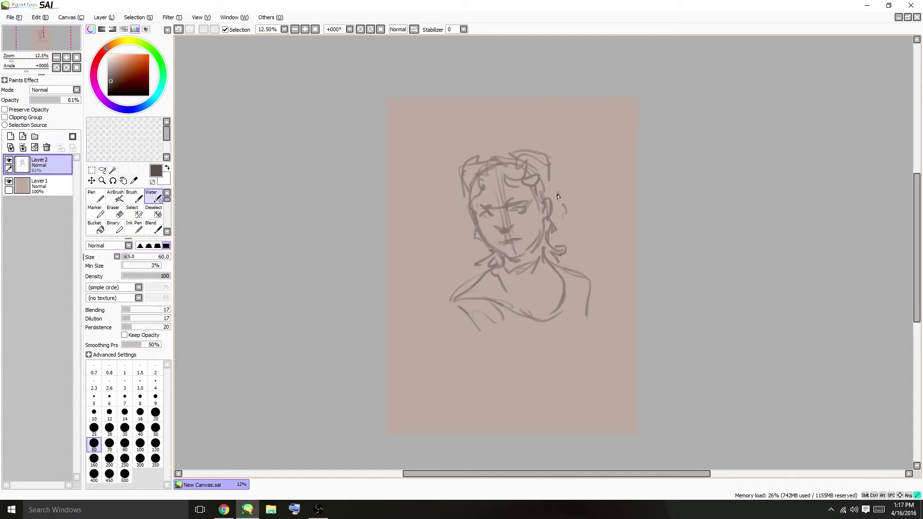
{"action": "left_click_drag", "start_coordinate": [465, 195], "coordinate": [465, 220]}
{"action": "left_click_drag", "start_coordinate": [487, 210], "coordinate": [513, 230]}
Step: Transform the portrait sketch, enlarging it to fill more of the canvas
{"action": "key", "text": "ctrl+t"}
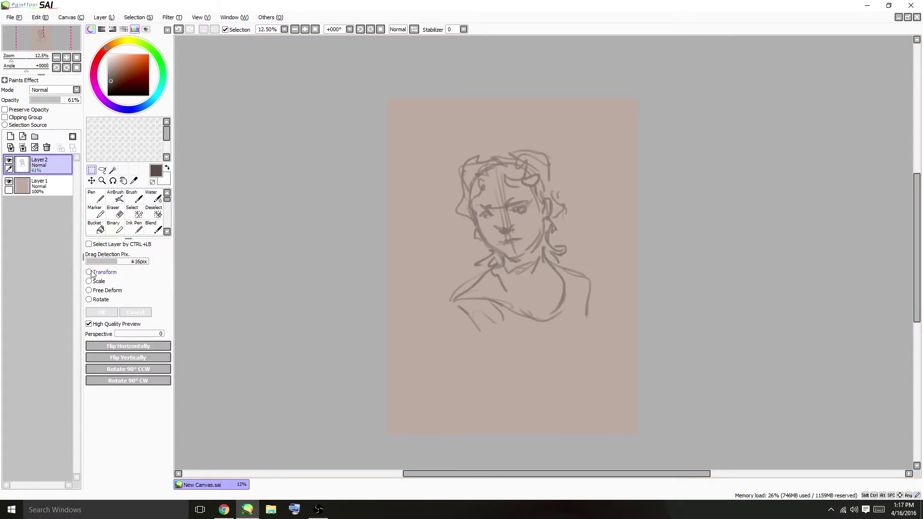
{"action": "mouse_move", "coordinate": [593, 150]}
{"action": "left_mouse_down"}
{"action": "mouse_move", "coordinate": [632, 101]}
{"action": "mouse_move", "coordinate": [580, 156]}
{"action": "left_mouse_up"}
{"action": "left_click", "coordinate": [104, 310]}
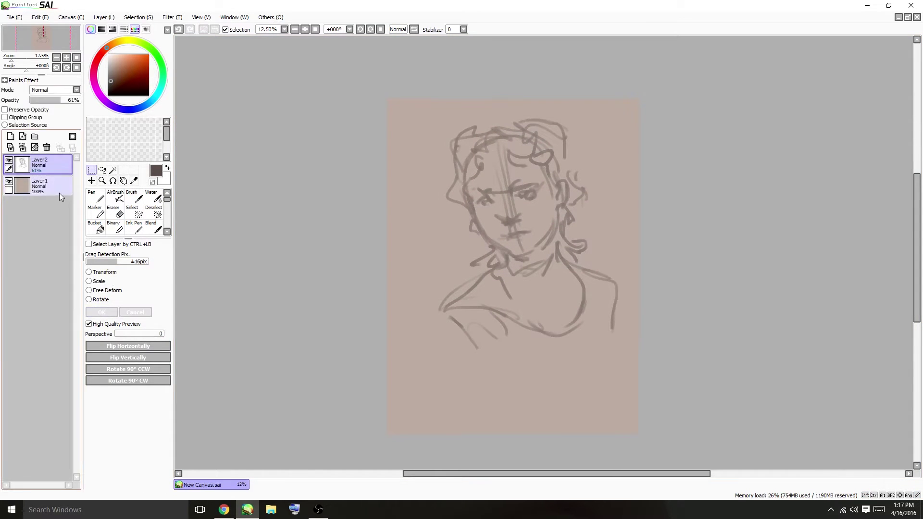
Step: Add a layer beneath the sketch and block in the face, neck and shoulders in dusty pink with the size 500 Pen
{"action": "left_click", "coordinate": [51, 184]}
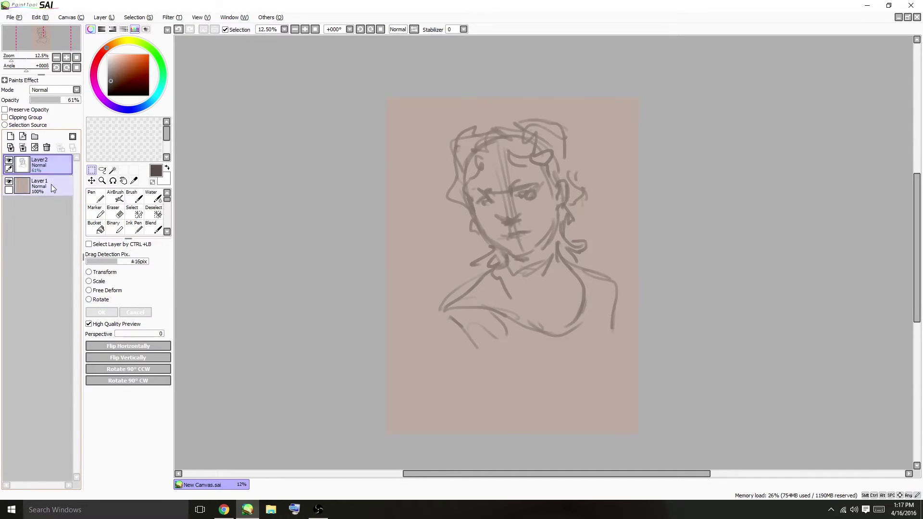
{"action": "left_click", "coordinate": [10, 136]}
{"action": "left_click", "coordinate": [113, 64]}
{"action": "left_click", "coordinate": [104, 53]}
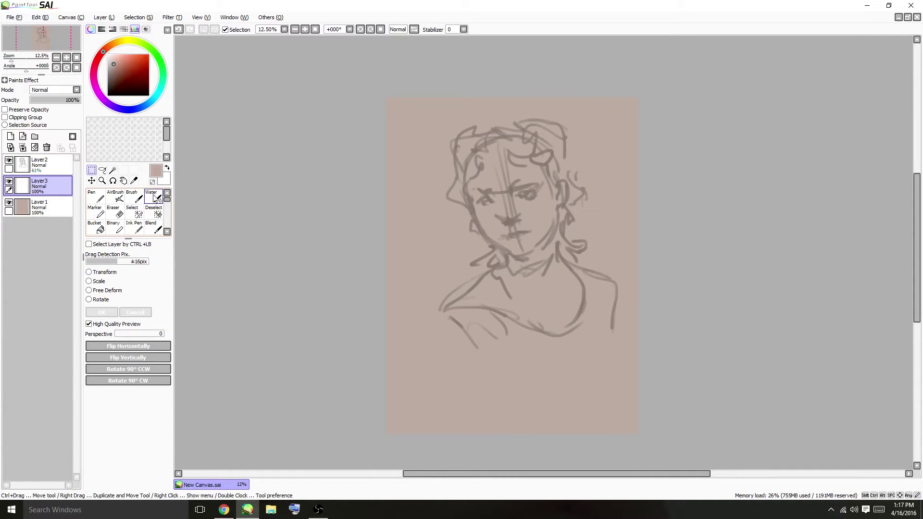
{"action": "left_click", "coordinate": [96, 198]}
{"action": "mouse_move", "coordinate": [483, 219]}
{"action": "left_mouse_down"}
{"action": "mouse_move", "coordinate": [517, 147]}
{"action": "mouse_move", "coordinate": [513, 211]}
{"action": "mouse_move", "coordinate": [536, 210]}
{"action": "mouse_move", "coordinate": [501, 226]}
{"action": "mouse_move", "coordinate": [512, 249]}
{"action": "mouse_move", "coordinate": [536, 262]}
{"action": "mouse_move", "coordinate": [524, 238]}
{"action": "mouse_move", "coordinate": [530, 264]}
{"action": "mouse_move", "coordinate": [497, 284]}
{"action": "mouse_move", "coordinate": [508, 302]}
{"action": "mouse_move", "coordinate": [485, 336]}
{"action": "mouse_move", "coordinate": [573, 306]}
{"action": "mouse_move", "coordinate": [563, 335]}
{"action": "left_mouse_up"}
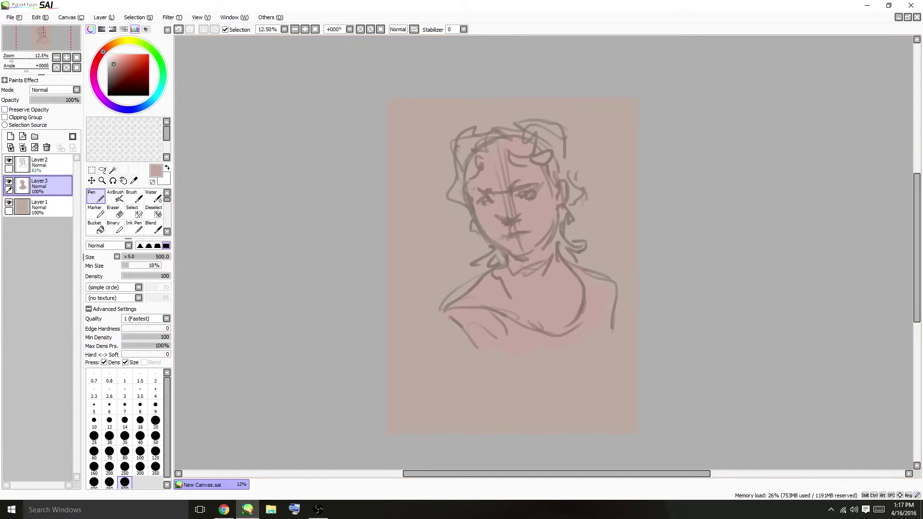
Step: Preserve the base layer's opacity and paint the face with a lighter peach tone
{"action": "left_click", "coordinate": [4, 110]}
{"action": "left_click", "coordinate": [115, 61]}
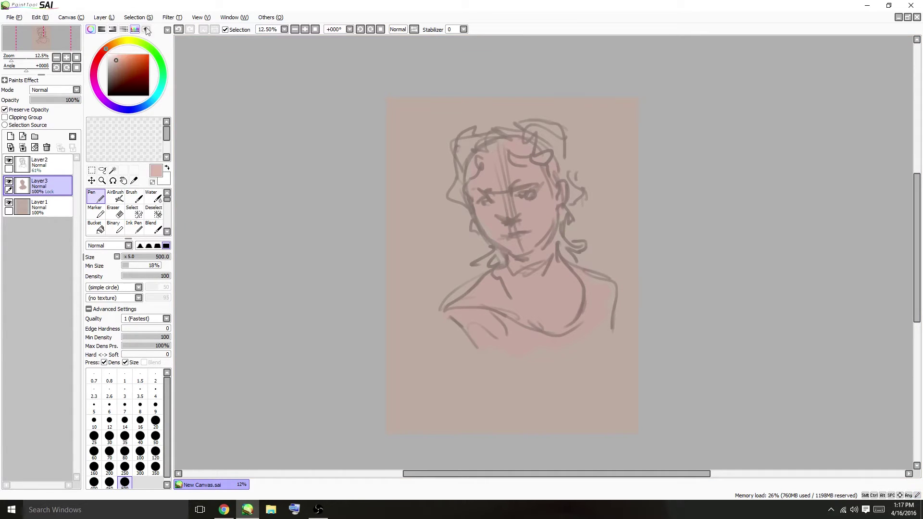
{"action": "left_click_drag", "start_coordinate": [485, 219], "coordinate": [548, 181]}
{"action": "mouse_move", "coordinate": [625, 148]}
{"action": "left_mouse_down"}
{"action": "mouse_move", "coordinate": [450, 249]}
{"action": "mouse_move", "coordinate": [560, 224]}
{"action": "left_mouse_up"}
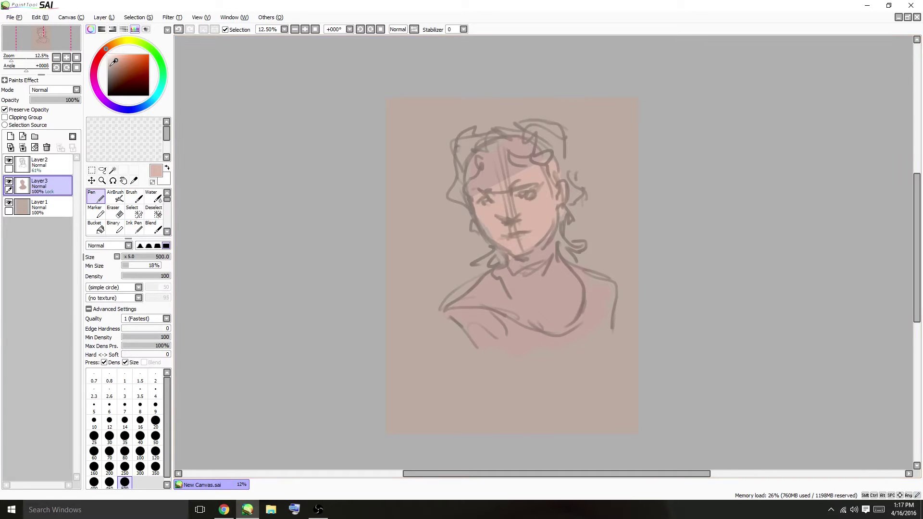
Step: Repaint the face, neck and shoulders in a darker muted greyish brown
{"action": "left_click", "coordinate": [115, 62]}
{"action": "left_click", "coordinate": [105, 52]}
{"action": "mouse_move", "coordinate": [491, 231]}
{"action": "left_mouse_down"}
{"action": "mouse_move", "coordinate": [563, 178]}
{"action": "mouse_move", "coordinate": [476, 165]}
{"action": "mouse_move", "coordinate": [522, 137]}
{"action": "left_mouse_up"}
{"action": "left_click_drag", "start_coordinate": [562, 206], "coordinate": [476, 281]}
{"action": "left_click_drag", "start_coordinate": [557, 243], "coordinate": [458, 267]}
{"action": "mouse_move", "coordinate": [567, 260]}
{"action": "left_mouse_down"}
{"action": "mouse_move", "coordinate": [461, 305]}
{"action": "mouse_move", "coordinate": [481, 336]}
{"action": "left_mouse_up"}
{"action": "mouse_move", "coordinate": [561, 288]}
{"action": "left_mouse_down"}
{"action": "mouse_move", "coordinate": [478, 339]}
{"action": "mouse_move", "coordinate": [601, 320]}
{"action": "left_mouse_up"}
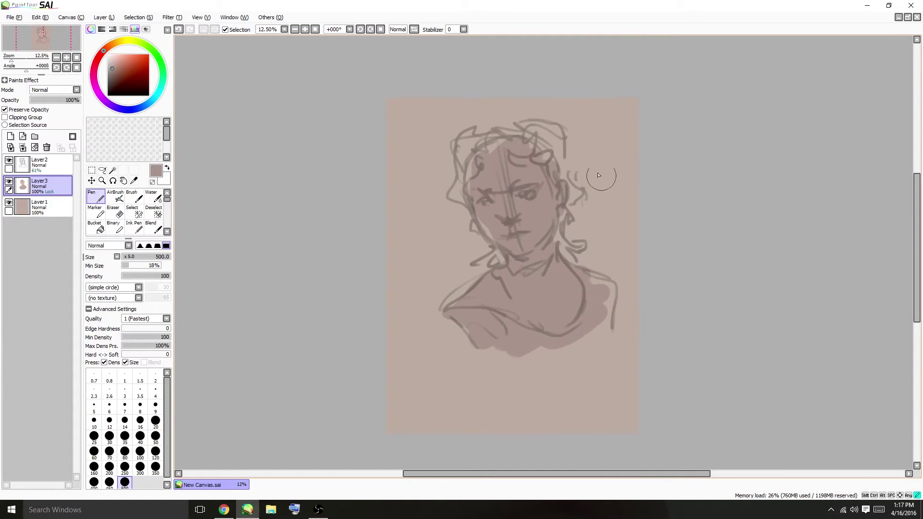
Step: Turn off opacity preservation and paint the whole hair mass in darker brown with the Water brush at size 320
{"action": "left_click", "coordinate": [151, 197]}
{"action": "left_click", "coordinate": [5, 110]}
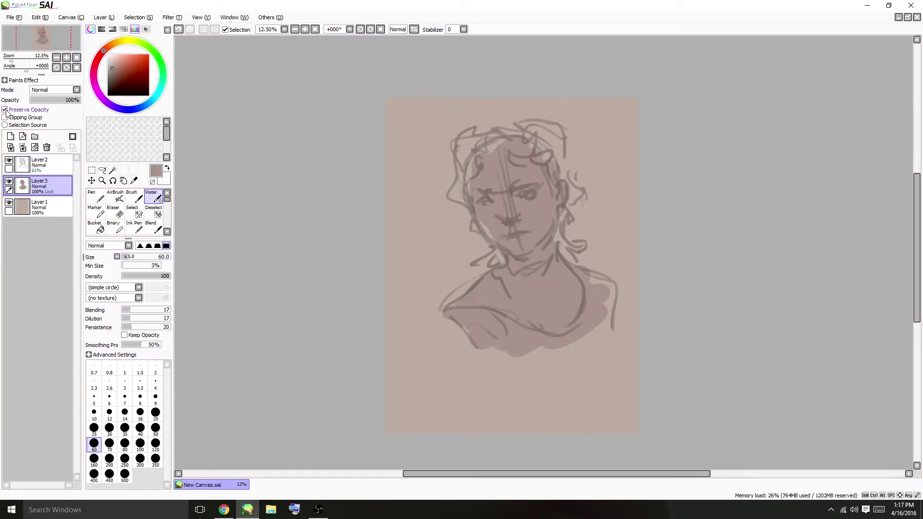
{"action": "left_click_drag", "start_coordinate": [488, 220], "coordinate": [482, 237]}
{"action": "left_click", "coordinate": [112, 78]}
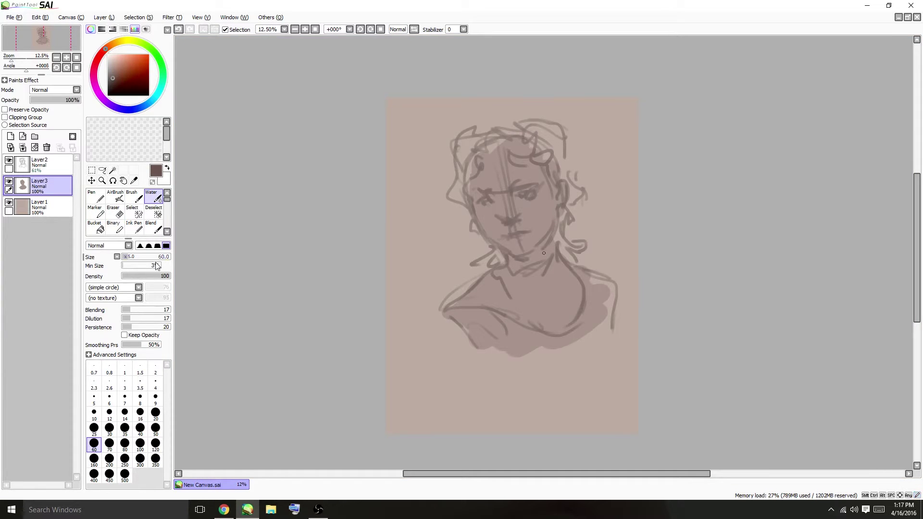
{"action": "mouse_move", "coordinate": [146, 257]}
{"action": "left_mouse_down"}
{"action": "mouse_move", "coordinate": [166, 256]}
{"action": "mouse_move", "coordinate": [153, 257]}
{"action": "left_mouse_up"}
{"action": "mouse_move", "coordinate": [568, 210]}
{"action": "left_mouse_down"}
{"action": "mouse_move", "coordinate": [557, 236]}
{"action": "mouse_move", "coordinate": [573, 261]}
{"action": "mouse_move", "coordinate": [574, 194]}
{"action": "mouse_move", "coordinate": [542, 151]}
{"action": "mouse_move", "coordinate": [513, 156]}
{"action": "mouse_move", "coordinate": [535, 142]}
{"action": "mouse_move", "coordinate": [527, 131]}
{"action": "mouse_move", "coordinate": [567, 174]}
{"action": "mouse_move", "coordinate": [494, 159]}
{"action": "mouse_move", "coordinate": [492, 149]}
{"action": "mouse_move", "coordinate": [468, 157]}
{"action": "mouse_move", "coordinate": [456, 193]}
{"action": "mouse_move", "coordinate": [491, 237]}
{"action": "mouse_move", "coordinate": [481, 227]}
{"action": "mouse_move", "coordinate": [499, 257]}
{"action": "mouse_move", "coordinate": [502, 279]}
{"action": "left_mouse_up"}
{"action": "mouse_move", "coordinate": [483, 168]}
{"action": "left_mouse_down"}
{"action": "mouse_move", "coordinate": [464, 184]}
{"action": "mouse_move", "coordinate": [464, 143]}
{"action": "mouse_move", "coordinate": [495, 134]}
{"action": "mouse_move", "coordinate": [497, 144]}
{"action": "mouse_move", "coordinate": [517, 128]}
{"action": "mouse_move", "coordinate": [503, 123]}
{"action": "mouse_move", "coordinate": [568, 144]}
{"action": "left_mouse_up"}
{"action": "left_click_drag", "start_coordinate": [486, 127], "coordinate": [472, 140]}
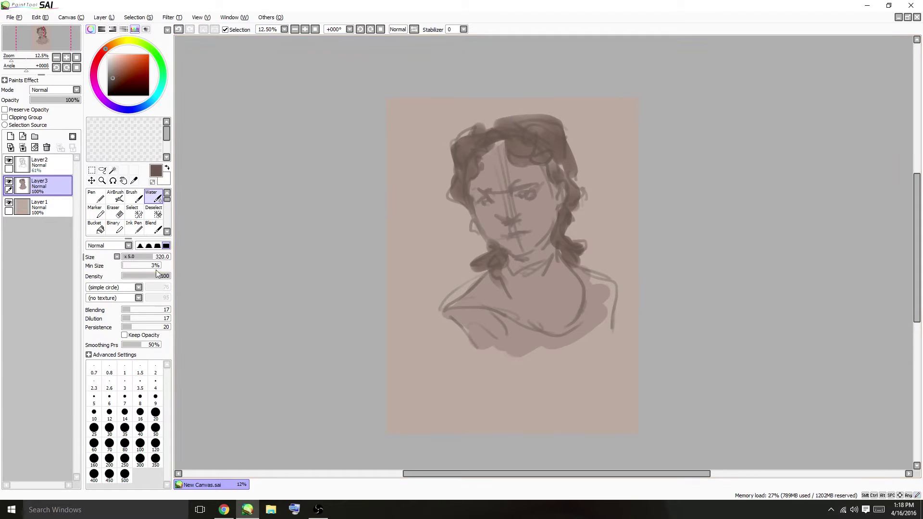
Step: Reduce the Water brush to size 130 and darken the eyes, brows, nose and mouth
{"action": "left_click_drag", "start_coordinate": [157, 257], "coordinate": [140, 256]}
{"action": "mouse_move", "coordinate": [518, 196]}
{"action": "left_mouse_down"}
{"action": "mouse_move", "coordinate": [489, 200]}
{"action": "mouse_move", "coordinate": [489, 192]}
{"action": "mouse_move", "coordinate": [512, 226]}
{"action": "left_mouse_up"}
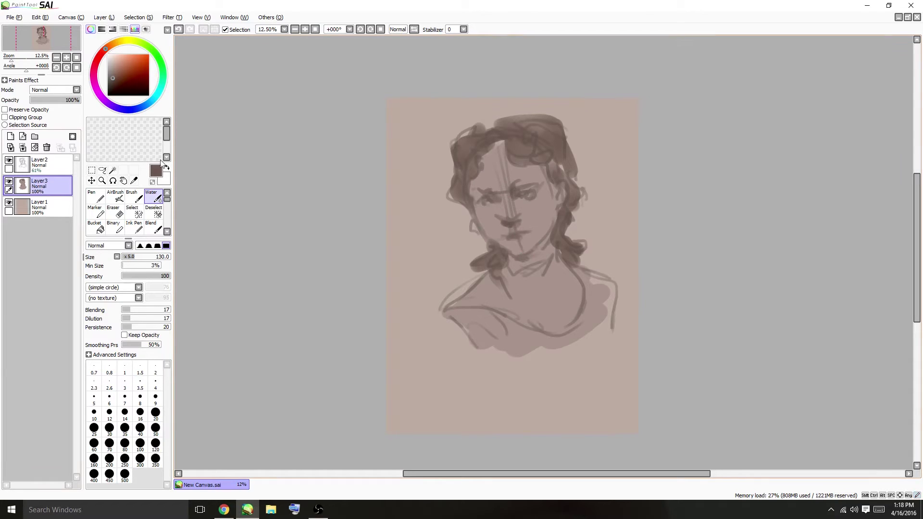
Step: Preserve the sketch layer's opacity and start recolouring the hair and facial lines dark red with the Water brush at size 355
{"action": "left_click", "coordinate": [64, 164]}
{"action": "left_click", "coordinate": [5, 109]}
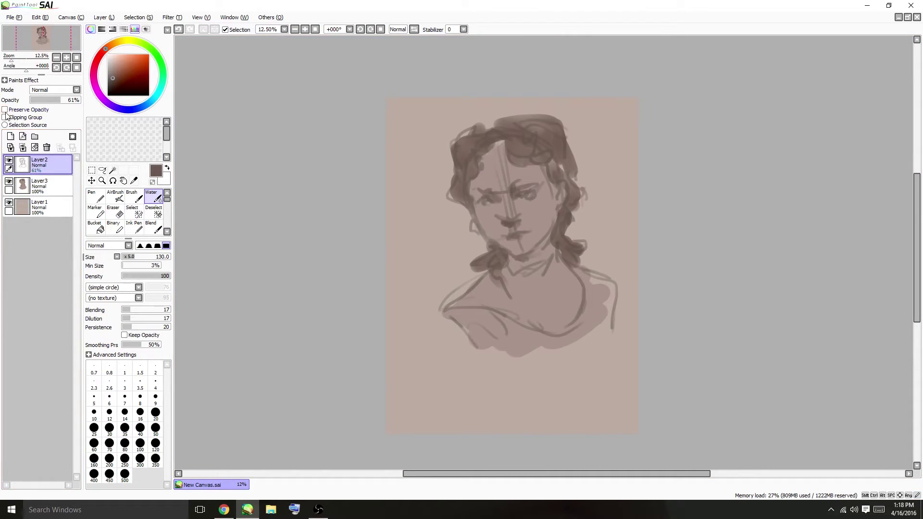
{"action": "left_click", "coordinate": [122, 71]}
{"action": "left_click", "coordinate": [100, 56]}
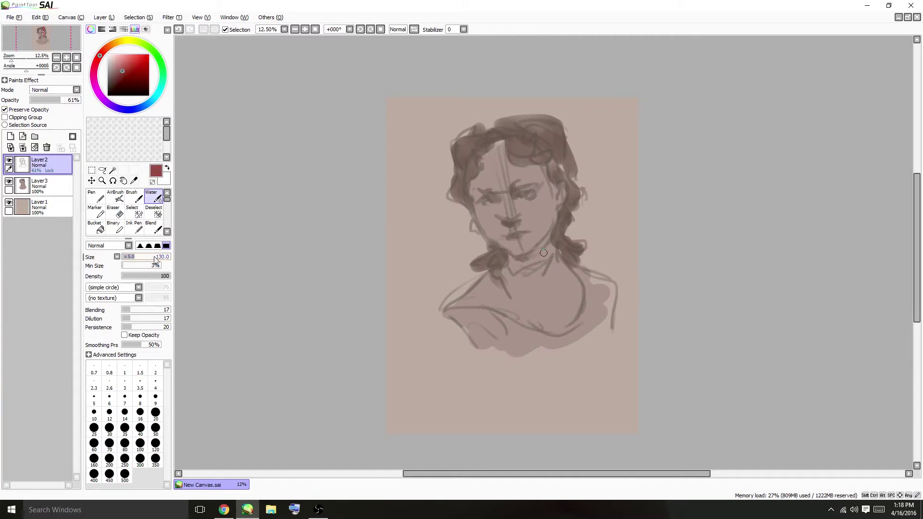
{"action": "left_click", "coordinate": [156, 258]}
{"action": "left_click", "coordinate": [115, 84]}
{"action": "mouse_move", "coordinate": [563, 191]}
{"action": "left_mouse_down"}
{"action": "mouse_move", "coordinate": [457, 221]}
{"action": "mouse_move", "coordinate": [564, 138]}
{"action": "left_mouse_up"}
{"action": "left_click", "coordinate": [104, 53]}
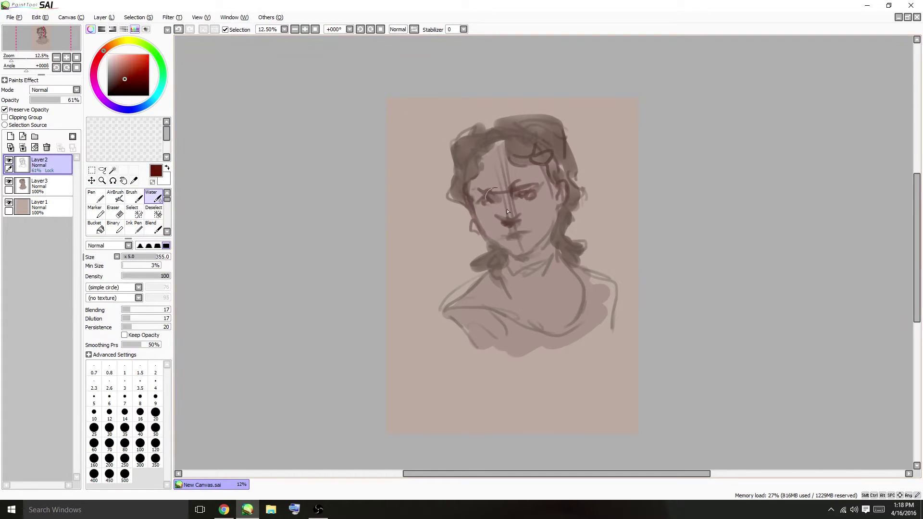
Step: Recolour the remaining hair, face, neck and shoulder lines dark reddish brown with the size 500 Pen
{"action": "left_click", "coordinate": [127, 84]}
{"action": "left_click", "coordinate": [95, 197]}
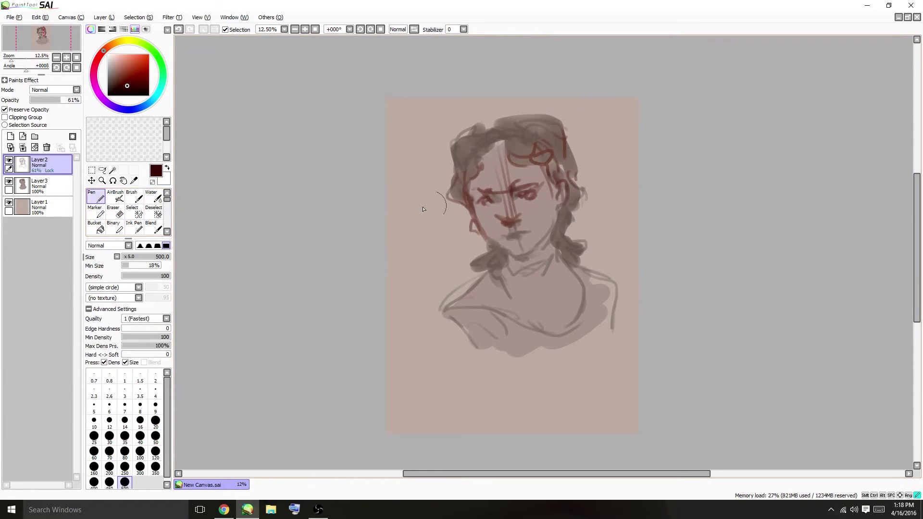
{"action": "left_click_drag", "start_coordinate": [542, 157], "coordinate": [525, 136]}
{"action": "left_click", "coordinate": [137, 80]}
{"action": "left_click_drag", "start_coordinate": [105, 53], "coordinate": [112, 44]}
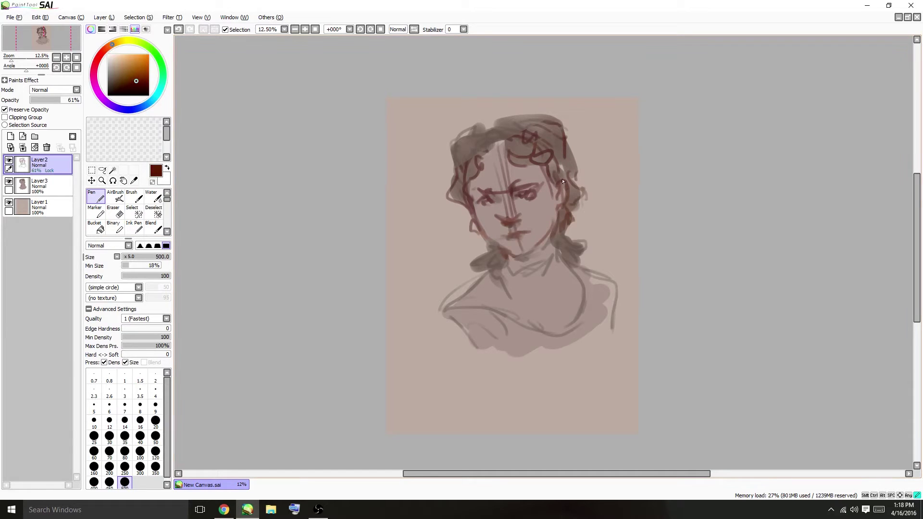
{"action": "left_click_drag", "start_coordinate": [136, 81], "coordinate": [133, 85]}
{"action": "left_click", "coordinate": [139, 81]}
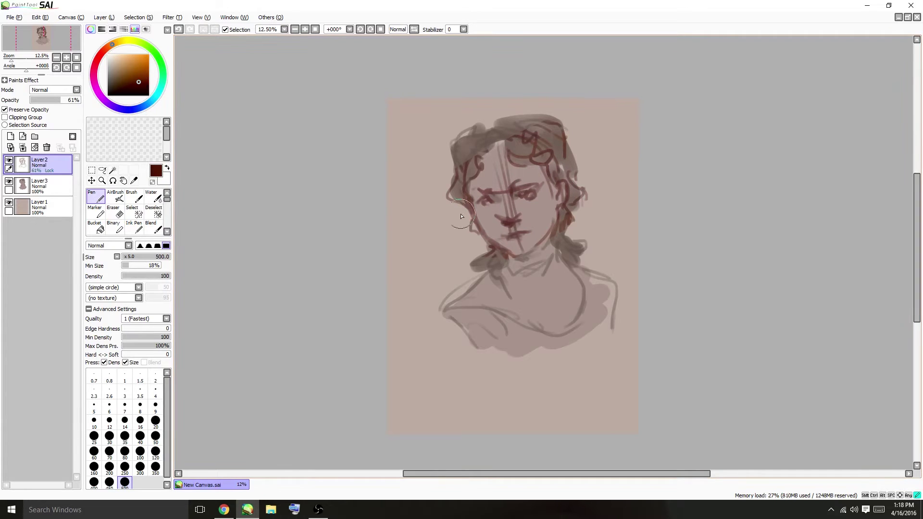
{"action": "left_click_drag", "start_coordinate": [466, 159], "coordinate": [525, 126]}
{"action": "mouse_move", "coordinate": [563, 101]}
{"action": "left_mouse_down"}
{"action": "mouse_move", "coordinate": [640, 136]}
{"action": "mouse_move", "coordinate": [437, 287]}
{"action": "mouse_move", "coordinate": [390, 336]}
{"action": "mouse_move", "coordinate": [520, 309]}
{"action": "mouse_move", "coordinate": [575, 332]}
{"action": "left_mouse_up"}
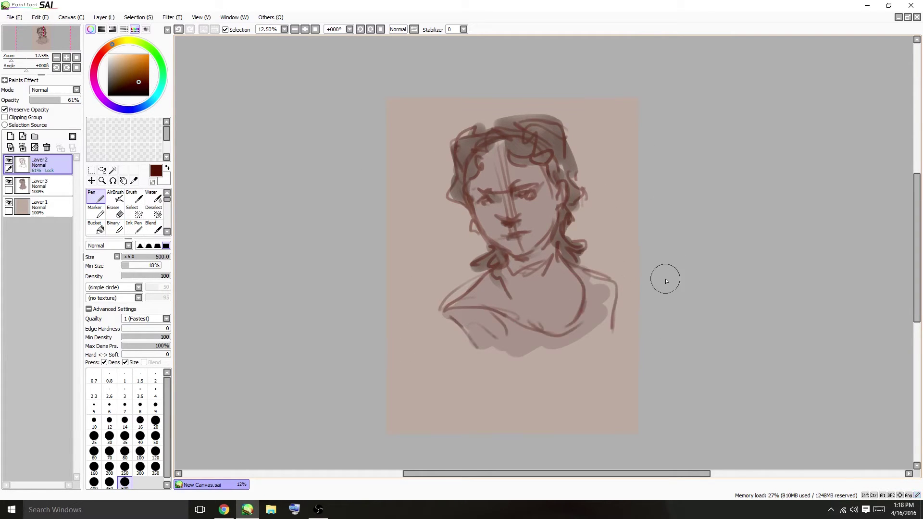
Step: Add a new top layer, fill it with medium brown and set its blending mode to Overlay
{"action": "left_click", "coordinate": [10, 136]}
{"action": "left_click", "coordinate": [121, 73]}
{"action": "left_click", "coordinate": [95, 228]}
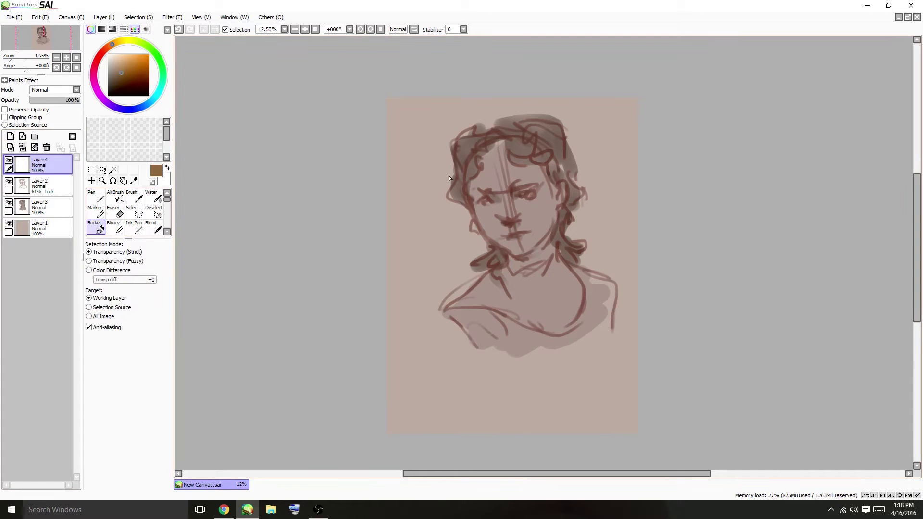
{"action": "left_click", "coordinate": [432, 216]}
{"action": "left_click", "coordinate": [50, 91]}
{"action": "left_click", "coordinate": [48, 121]}
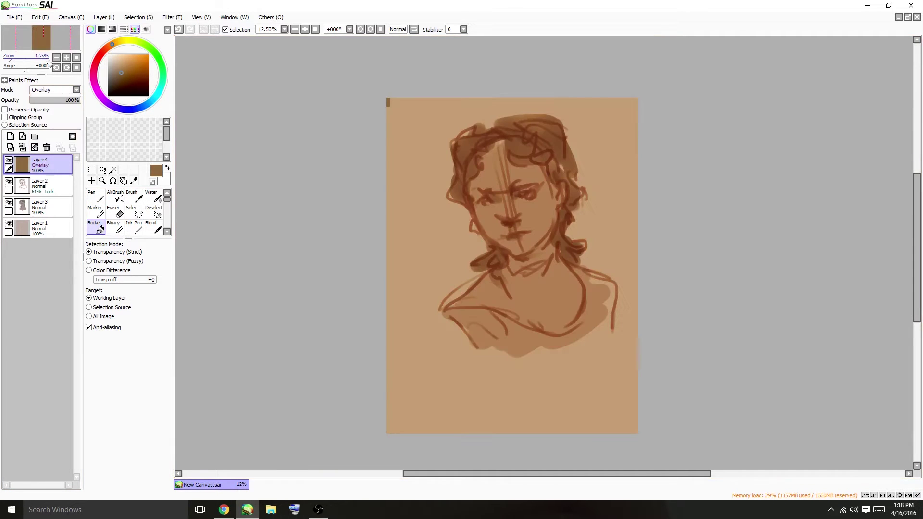
Step: Refill the Overlay layer with a darker brown and lower its opacity to 37%
{"action": "left_click", "coordinate": [118, 80]}
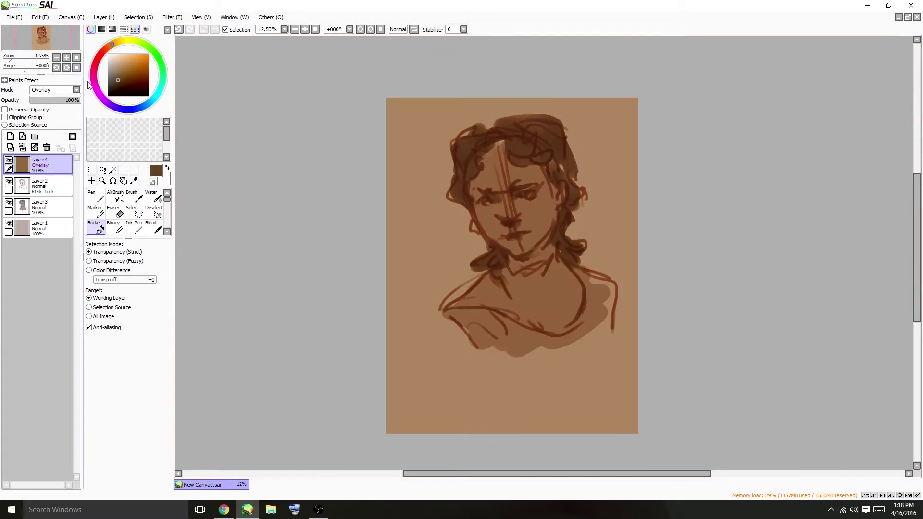
{"action": "left_click", "coordinate": [55, 100]}
{"action": "left_click_drag", "start_coordinate": [44, 100], "coordinate": [58, 100]}
Step: Lower the sketch layer's opacity to 21% and add a new layer above the Overlay layer for painting
{"action": "left_click", "coordinate": [55, 184]}
{"action": "left_click", "coordinate": [134, 181]}
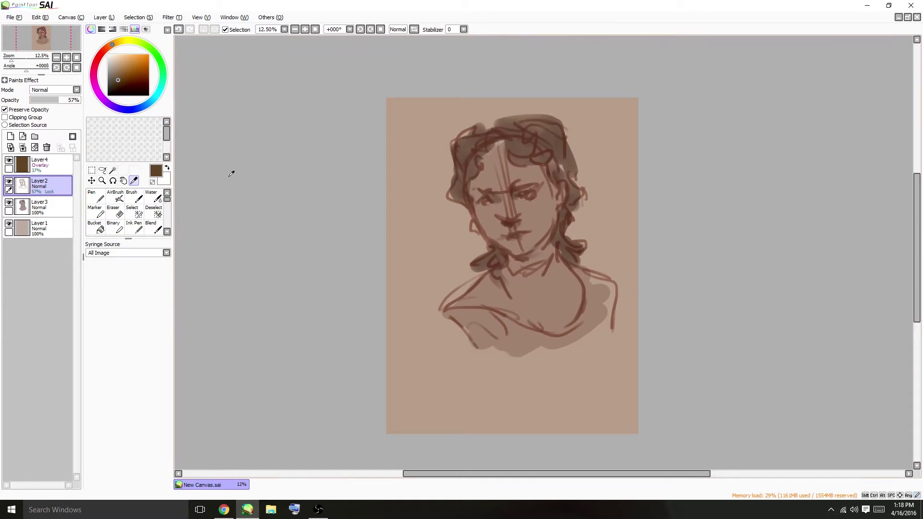
{"action": "left_click", "coordinate": [525, 195]}
{"action": "left_click_drag", "start_coordinate": [48, 106], "coordinate": [40, 104]}
{"action": "left_click", "coordinate": [11, 136]}
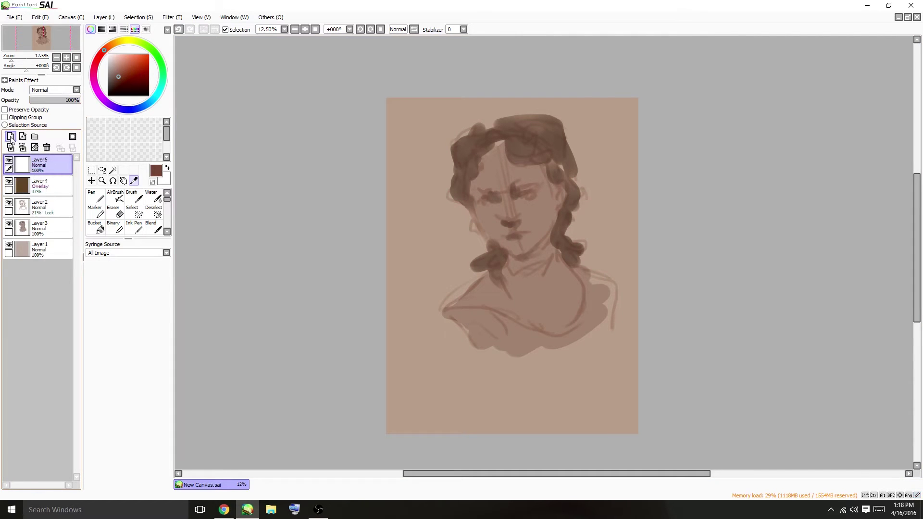
Step: Paint the nose and mouth shadows reddish brown with the Water brush at size 65, blending 57, dilution 56 and persistence 55
{"action": "left_click", "coordinate": [153, 197]}
{"action": "left_click_drag", "start_coordinate": [156, 257], "coordinate": [128, 257]}
{"action": "left_click", "coordinate": [150, 310]}
{"action": "left_click", "coordinate": [149, 319]}
{"action": "left_click", "coordinate": [148, 326]}
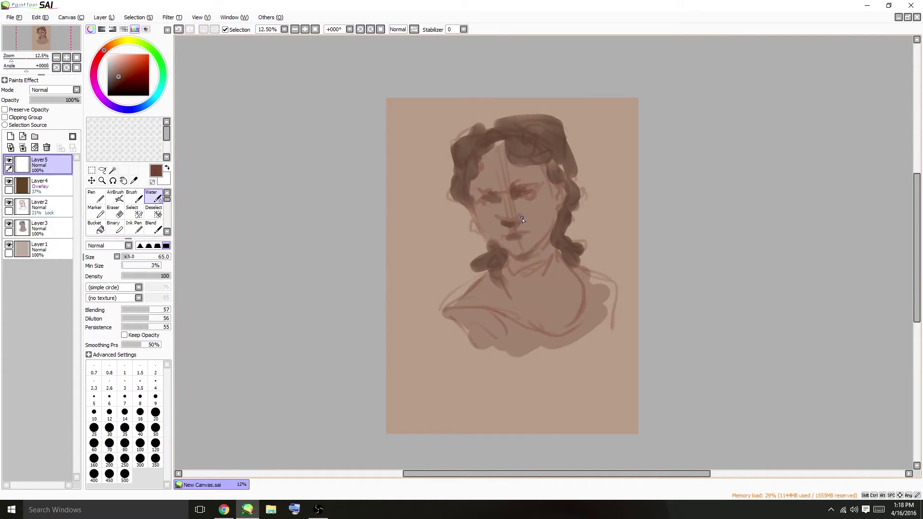
{"action": "left_click_drag", "start_coordinate": [523, 220], "coordinate": [512, 227]}
{"action": "key", "text": "ctrl+z"}
{"action": "key", "text": "ctrl+y"}
Step: Paint light pink highlights on the nose and brow at size 185, blending 31, dilution 34 and persistence 32
{"action": "left_click", "coordinate": [120, 57]}
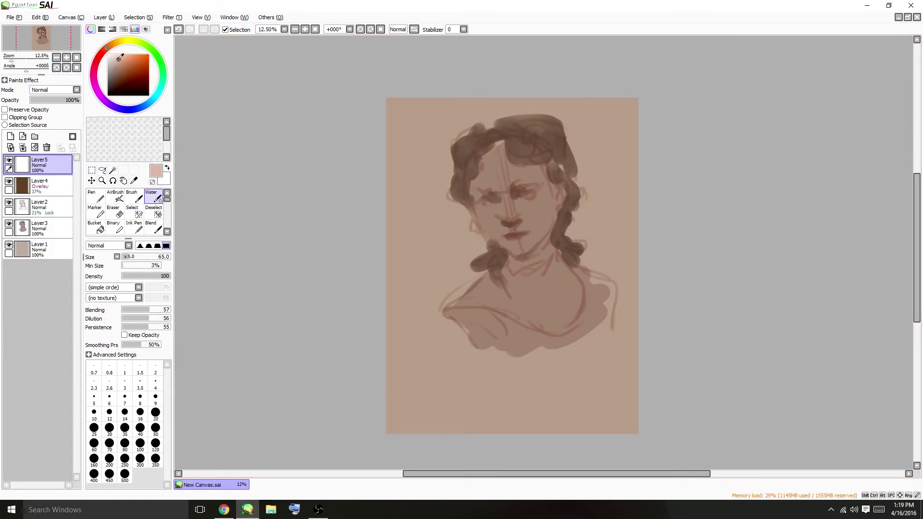
{"action": "left_click", "coordinate": [104, 52]}
{"action": "left_click", "coordinate": [137, 309]}
{"action": "left_click", "coordinate": [139, 318]}
{"action": "left_click", "coordinate": [137, 327]}
{"action": "left_click", "coordinate": [139, 257]}
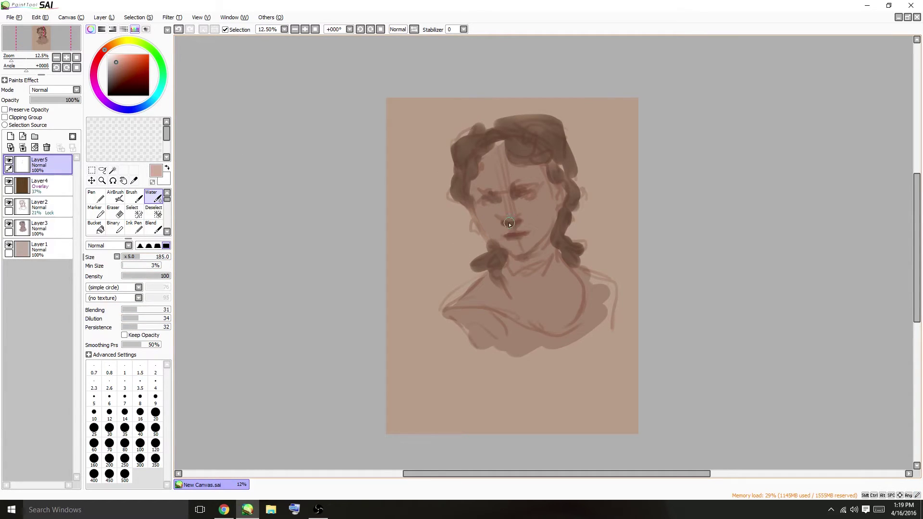
{"action": "mouse_move", "coordinate": [509, 212]}
{"action": "left_mouse_down"}
{"action": "mouse_move", "coordinate": [513, 178]}
{"action": "mouse_move", "coordinate": [486, 183]}
{"action": "mouse_move", "coordinate": [499, 187]}
{"action": "left_mouse_up"}
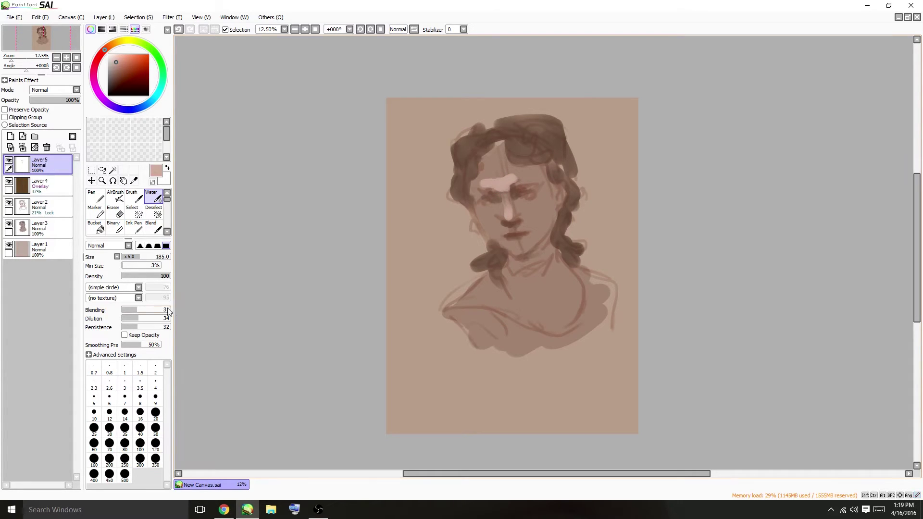
Step: Spread the light skin tone over the forehead, cheeks and chin with blending 71, dilution 73 and persistence 68
{"action": "left_click", "coordinate": [156, 310]}
{"action": "left_click", "coordinate": [157, 318]}
{"action": "left_click", "coordinate": [154, 327]}
{"action": "left_click_drag", "start_coordinate": [146, 258], "coordinate": [157, 257]}
{"action": "mouse_move", "coordinate": [502, 169]}
{"action": "left_mouse_down"}
{"action": "mouse_move", "coordinate": [489, 179]}
{"action": "mouse_move", "coordinate": [509, 174]}
{"action": "mouse_move", "coordinate": [483, 168]}
{"action": "mouse_move", "coordinate": [509, 173]}
{"action": "mouse_move", "coordinate": [500, 185]}
{"action": "mouse_move", "coordinate": [493, 182]}
{"action": "mouse_move", "coordinate": [551, 197]}
{"action": "mouse_move", "coordinate": [535, 214]}
{"action": "mouse_move", "coordinate": [539, 206]}
{"action": "mouse_move", "coordinate": [486, 212]}
{"action": "mouse_move", "coordinate": [496, 236]}
{"action": "mouse_move", "coordinate": [514, 248]}
{"action": "mouse_move", "coordinate": [534, 241]}
{"action": "left_mouse_up"}
{"action": "left_click", "coordinate": [140, 257]}
{"action": "left_click_drag", "start_coordinate": [528, 244], "coordinate": [534, 240]}
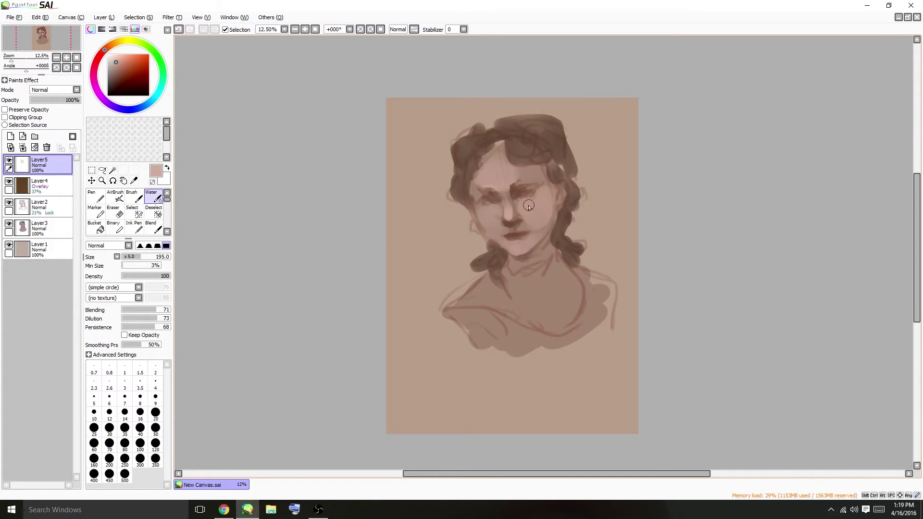
Step: Add further light skin strokes to the forehead and jaw at size 195, undoing the last ones
{"action": "mouse_move", "coordinate": [537, 176]}
{"action": "left_mouse_down"}
{"action": "mouse_move", "coordinate": [513, 181]}
{"action": "mouse_move", "coordinate": [523, 169]}
{"action": "left_mouse_up"}
{"action": "mouse_move", "coordinate": [498, 238]}
{"action": "left_mouse_down"}
{"action": "mouse_move", "coordinate": [528, 246]}
{"action": "mouse_move", "coordinate": [492, 234]}
{"action": "mouse_move", "coordinate": [484, 218]}
{"action": "mouse_move", "coordinate": [487, 225]}
{"action": "mouse_move", "coordinate": [492, 213]}
{"action": "left_mouse_up"}
{"action": "key", "text": "ctrl+z"}
{"action": "key", "text": "ctrl+z"}
{"action": "key", "text": "ctrl+z"}
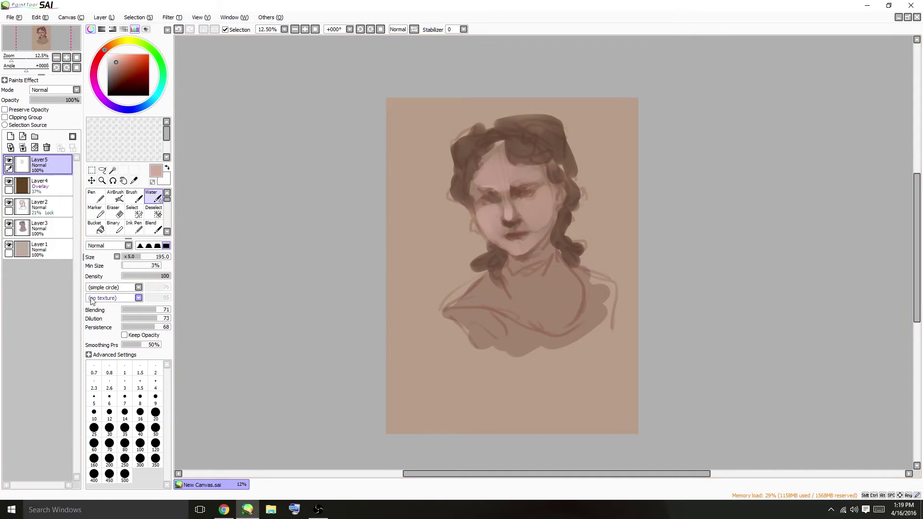
Step: Paint smaller light accents below the eye and around the nose, mouth and chin at size 105, blending 39, dilution and persistence 38
{"action": "left_click", "coordinate": [140, 310]}
{"action": "left_click", "coordinate": [140, 328]}
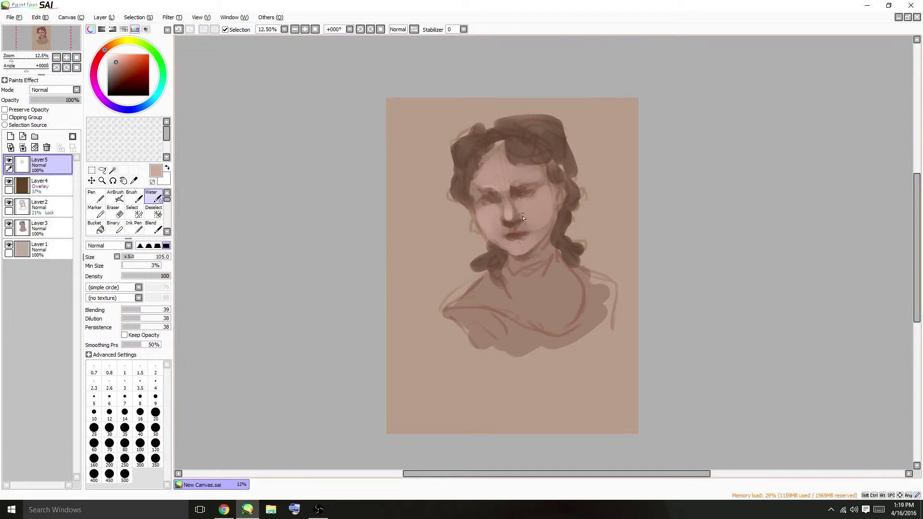
{"action": "key", "text": "ctrl+z"}
{"action": "mouse_move", "coordinate": [527, 204]}
{"action": "left_mouse_down"}
{"action": "mouse_move", "coordinate": [484, 207]}
{"action": "mouse_move", "coordinate": [495, 191]}
{"action": "mouse_move", "coordinate": [528, 191]}
{"action": "mouse_move", "coordinate": [480, 197]}
{"action": "mouse_move", "coordinate": [531, 192]}
{"action": "mouse_move", "coordinate": [524, 189]}
{"action": "mouse_move", "coordinate": [545, 203]}
{"action": "mouse_move", "coordinate": [515, 233]}
{"action": "mouse_move", "coordinate": [532, 224]}
{"action": "mouse_move", "coordinate": [514, 217]}
{"action": "left_mouse_up"}
{"action": "mouse_move", "coordinate": [517, 238]}
{"action": "left_mouse_down"}
{"action": "mouse_move", "coordinate": [535, 238]}
{"action": "mouse_move", "coordinate": [516, 242]}
{"action": "mouse_move", "coordinate": [534, 248]}
{"action": "mouse_move", "coordinate": [500, 245]}
{"action": "left_mouse_up"}
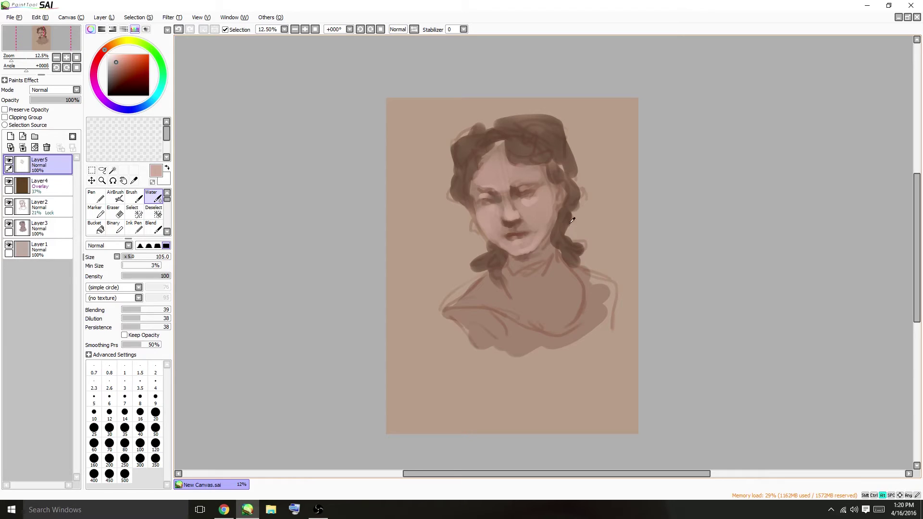
Step: Define the eyes and eyebrows in dark reddish brown with the Water brush reduced to size 45
{"action": "left_click", "coordinate": [572, 220], "text": "alt"}
{"action": "left_click", "coordinate": [117, 83]}
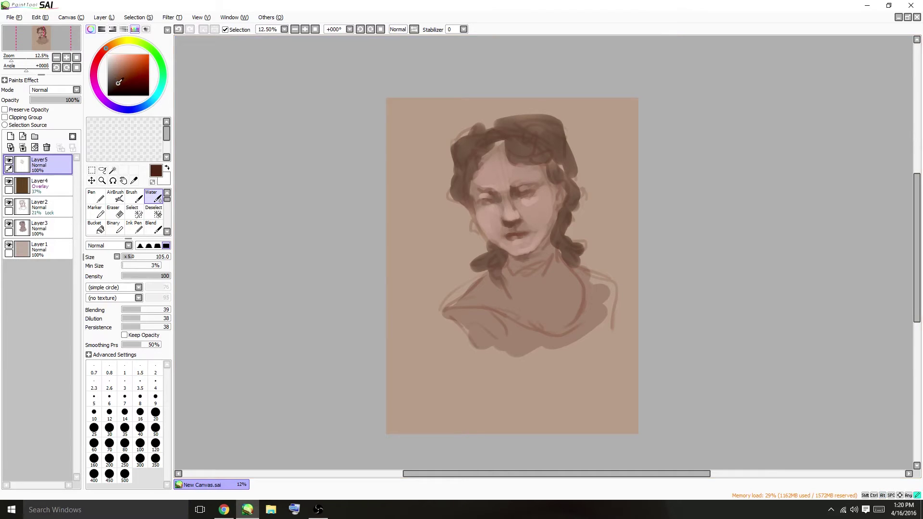
{"action": "left_click", "coordinate": [102, 52]}
{"action": "left_click_drag", "start_coordinate": [517, 195], "coordinate": [521, 193]}
{"action": "left_click_drag", "start_coordinate": [128, 258], "coordinate": [132, 257]}
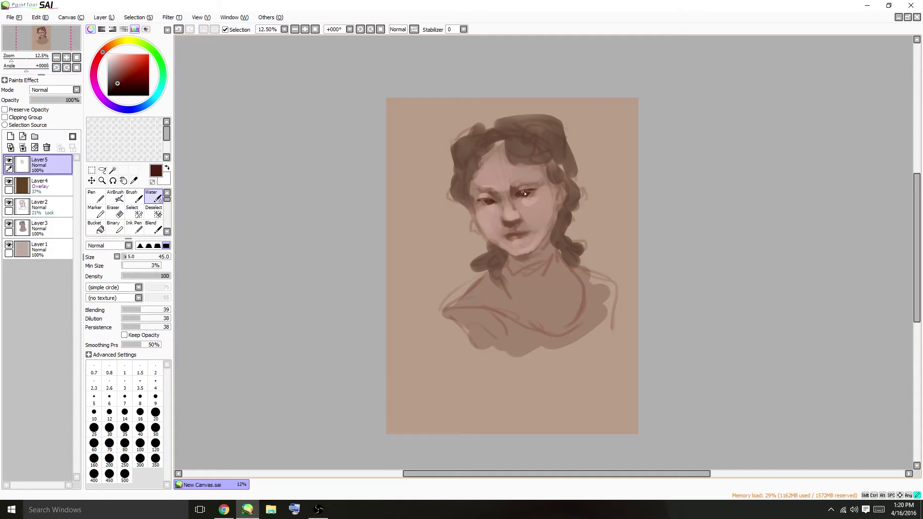
{"action": "key", "text": "ctrl+z"}
{"action": "mouse_move", "coordinate": [491, 202]}
{"action": "left_mouse_down"}
{"action": "mouse_move", "coordinate": [549, 196]}
{"action": "mouse_move", "coordinate": [525, 198]}
{"action": "left_mouse_up"}
{"action": "left_click_drag", "start_coordinate": [518, 186], "coordinate": [519, 186]}
Step: Mirror the view, fill a new top layer with dark red, and set it to Overlay at about 12% opacity
{"action": "left_click", "coordinate": [413, 30]}
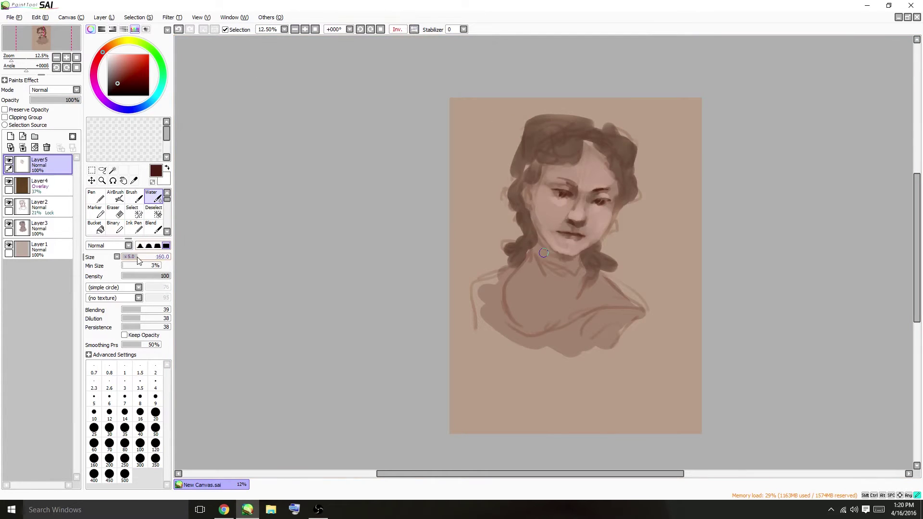
{"action": "left_click", "coordinate": [10, 137]}
{"action": "left_click", "coordinate": [105, 50]}
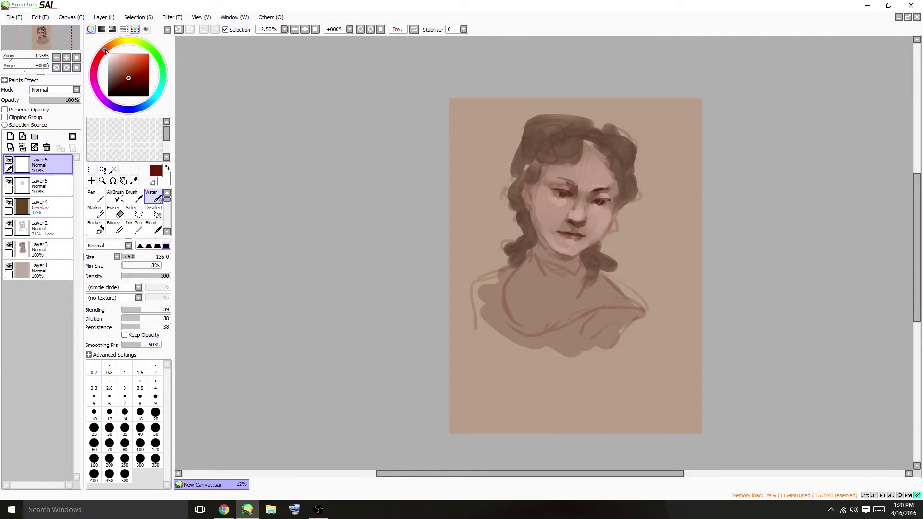
{"action": "left_click", "coordinate": [95, 226]}
{"action": "left_click", "coordinate": [462, 120]}
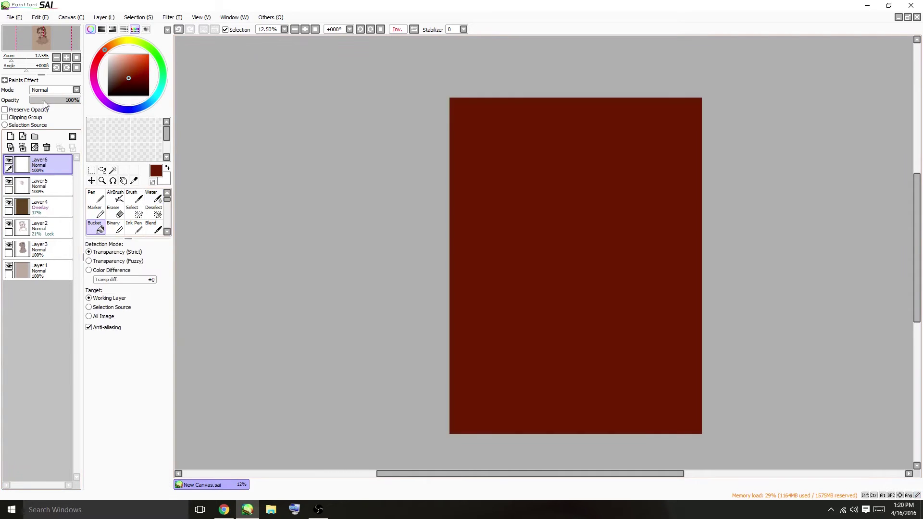
{"action": "left_click", "coordinate": [51, 90]}
{"action": "left_click", "coordinate": [41, 120]}
{"action": "mouse_move", "coordinate": [63, 100]}
{"action": "left_mouse_down"}
{"action": "mouse_move", "coordinate": [26, 104]}
{"action": "mouse_move", "coordinate": [35, 102]}
{"action": "left_mouse_up"}
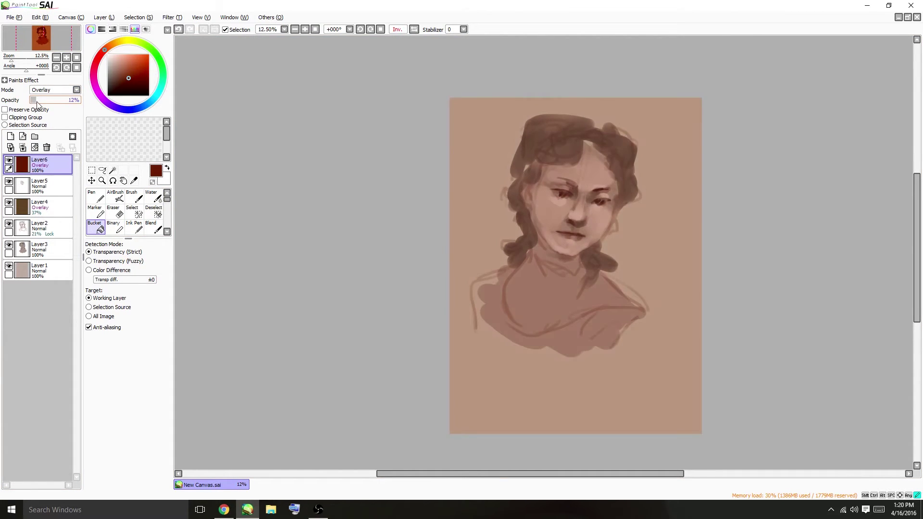
Step: Refill the red Overlay layer with a darker red at 11% opacity, compare it off and on, and unmirror the view
{"action": "left_click", "coordinate": [122, 84]}
{"action": "left_click_drag", "start_coordinate": [47, 106], "coordinate": [40, 103]}
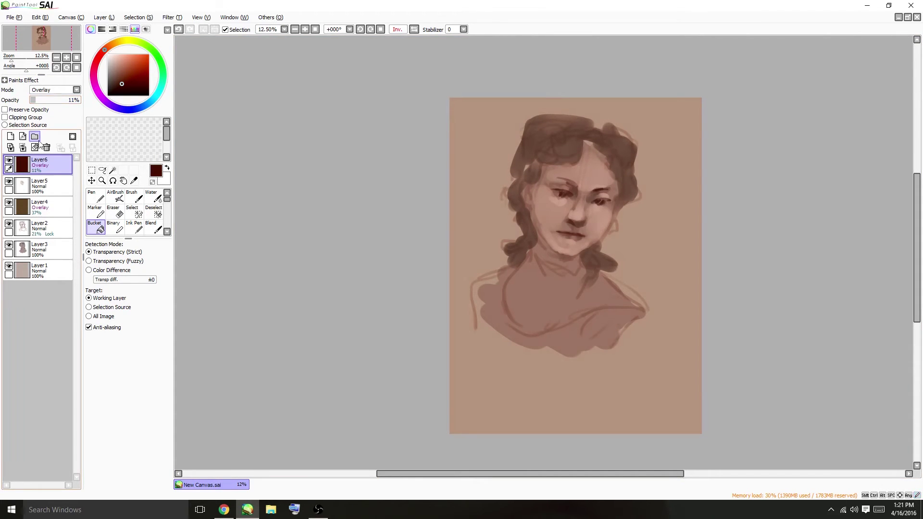
{"action": "left_click", "coordinate": [9, 161]}
{"action": "left_click", "coordinate": [9, 161]}
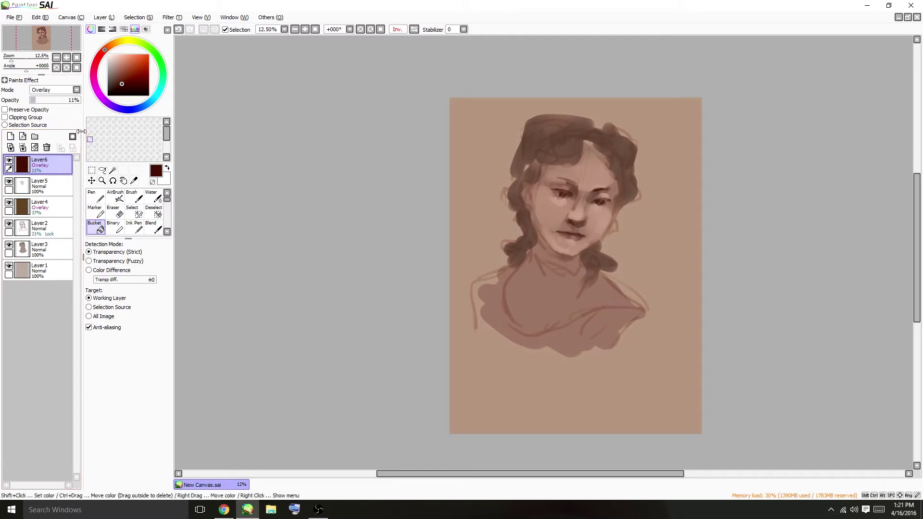
{"action": "left_click", "coordinate": [414, 29]}
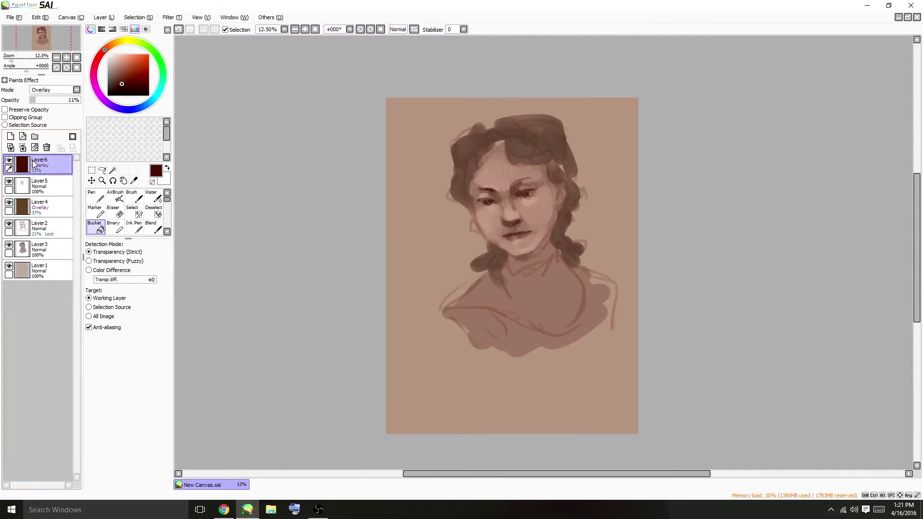
Step: Add a new top layer and paint a rosy pink blush on both cheeks with the Water brush
{"action": "left_click", "coordinate": [10, 137]}
{"action": "left_click", "coordinate": [152, 197]}
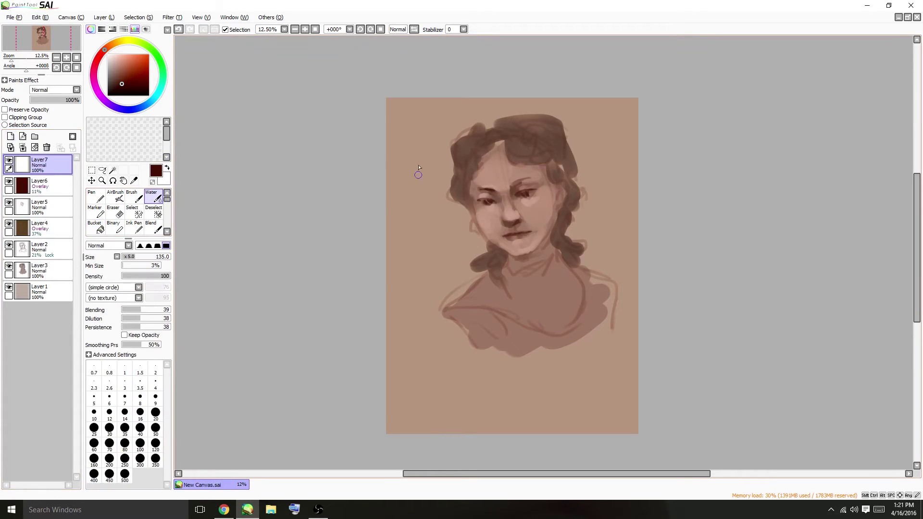
{"action": "left_click", "coordinate": [518, 210], "text": "alt"}
{"action": "left_click_drag", "start_coordinate": [106, 52], "coordinate": [104, 54]}
{"action": "left_click", "coordinate": [120, 65]}
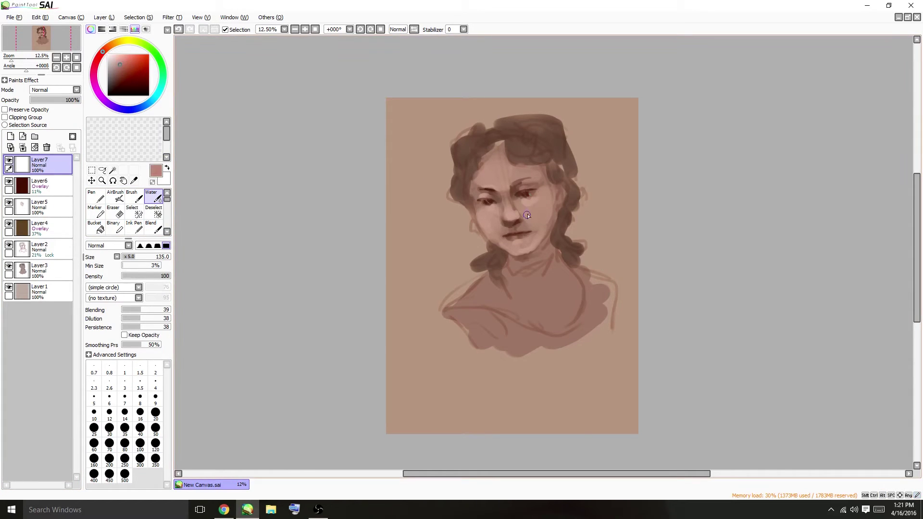
{"action": "left_click_drag", "start_coordinate": [546, 214], "coordinate": [546, 217]}
{"action": "key", "text": "ctrl+z"}
{"action": "left_click", "coordinate": [149, 257]}
{"action": "left_click_drag", "start_coordinate": [546, 197], "coordinate": [547, 217]}
{"action": "left_click_drag", "start_coordinate": [483, 214], "coordinate": [487, 216]}
Step: Tint the lips a more saturated pink with the Water brush at size 80, and sample the brown below the nose
{"action": "left_click", "coordinate": [134, 257]}
{"action": "left_click", "coordinate": [126, 65]}
{"action": "left_click", "coordinate": [125, 443]}
{"action": "left_click_drag", "start_coordinate": [516, 233], "coordinate": [520, 238]}
{"action": "left_click", "coordinate": [518, 228], "text": "alt"}
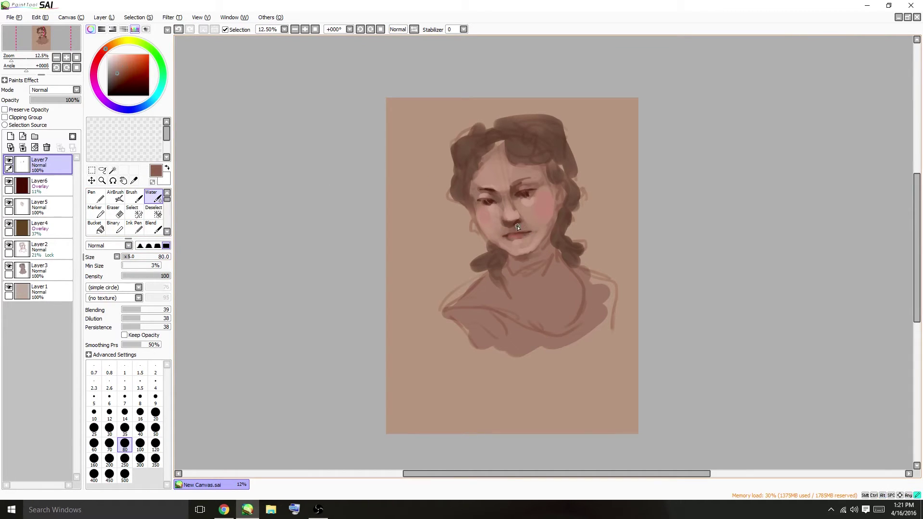
Step: Switch to the AirBrush with a muted pinkish tan and try a soft stroke on the cheek at size 500, density 3
{"action": "left_click", "coordinate": [116, 197]}
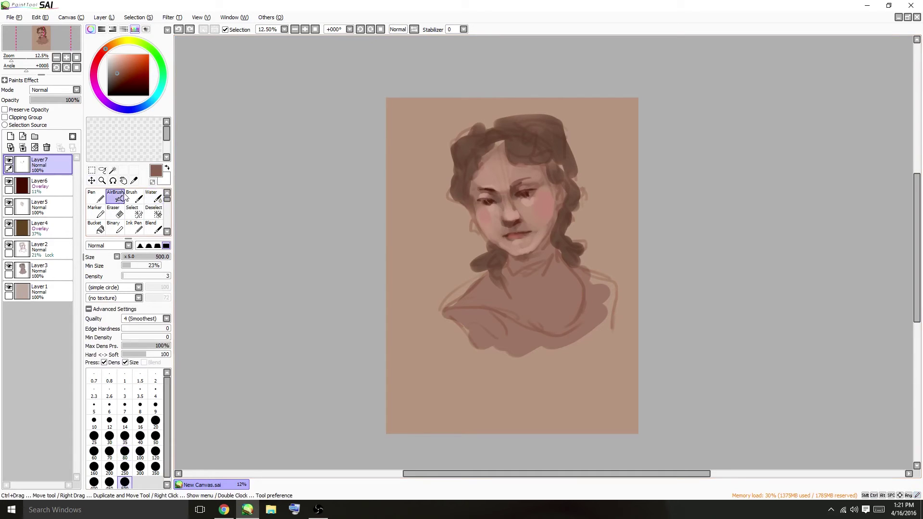
{"action": "left_click", "coordinate": [123, 66]}
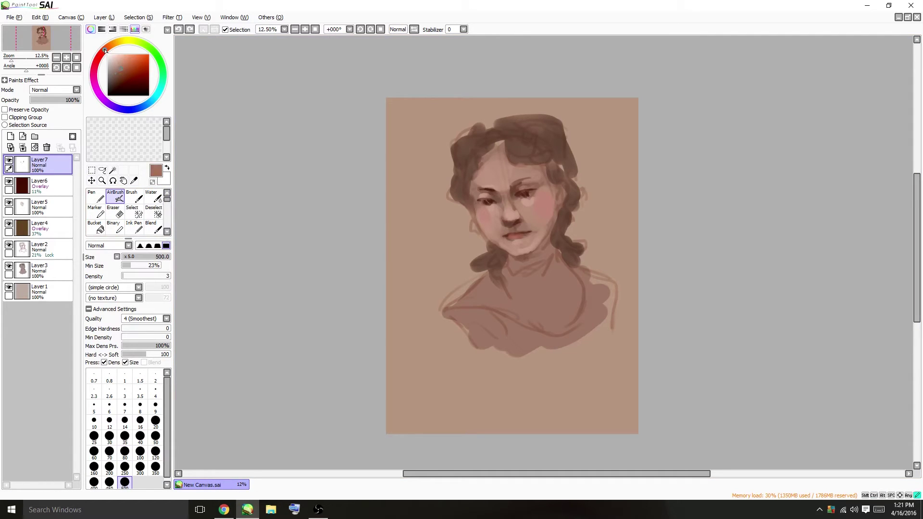
{"action": "left_click_drag", "start_coordinate": [105, 50], "coordinate": [107, 48]}
{"action": "left_click", "coordinate": [119, 65]}
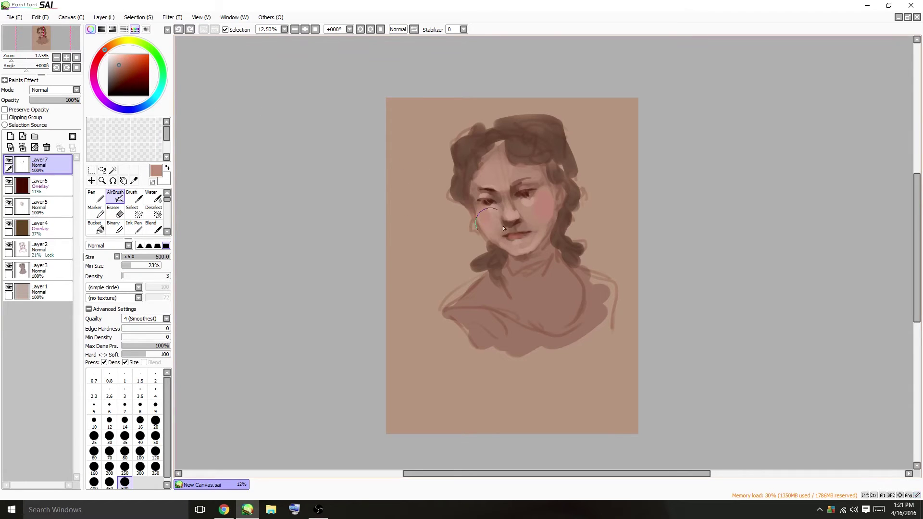
{"action": "mouse_move", "coordinate": [504, 228]}
{"action": "left_mouse_down"}
{"action": "mouse_move", "coordinate": [527, 223]}
{"action": "mouse_move", "coordinate": [506, 231]}
{"action": "mouse_move", "coordinate": [524, 225]}
{"action": "mouse_move", "coordinate": [513, 232]}
{"action": "mouse_move", "coordinate": [521, 218]}
{"action": "mouse_move", "coordinate": [524, 228]}
{"action": "mouse_move", "coordinate": [501, 213]}
{"action": "left_mouse_up"}
{"action": "key", "text": "ctrl+z"}
Step: Airbrush pinkish skin tone over the face, neck and chest at size 355 and density 13
{"action": "left_click", "coordinate": [128, 276]}
{"action": "left_click", "coordinate": [148, 260]}
{"action": "mouse_move", "coordinate": [508, 225]}
{"action": "left_mouse_down"}
{"action": "mouse_move", "coordinate": [489, 201]}
{"action": "mouse_move", "coordinate": [528, 194]}
{"action": "left_mouse_up"}
{"action": "key", "text": "ctrl+z"}
{"action": "left_click", "coordinate": [125, 64]}
{"action": "key", "text": "ctrl+z"}
{"action": "mouse_move", "coordinate": [528, 237]}
{"action": "left_mouse_down"}
{"action": "mouse_move", "coordinate": [540, 258]}
{"action": "mouse_move", "coordinate": [514, 261]}
{"action": "mouse_move", "coordinate": [555, 247]}
{"action": "mouse_move", "coordinate": [530, 278]}
{"action": "mouse_move", "coordinate": [549, 282]}
{"action": "mouse_move", "coordinate": [514, 279]}
{"action": "mouse_move", "coordinate": [536, 272]}
{"action": "mouse_move", "coordinate": [537, 282]}
{"action": "mouse_move", "coordinate": [514, 295]}
{"action": "mouse_move", "coordinate": [569, 276]}
{"action": "mouse_move", "coordinate": [528, 295]}
{"action": "mouse_move", "coordinate": [562, 285]}
{"action": "mouse_move", "coordinate": [534, 302]}
{"action": "mouse_move", "coordinate": [566, 297]}
{"action": "mouse_move", "coordinate": [551, 308]}
{"action": "mouse_move", "coordinate": [568, 309]}
{"action": "mouse_move", "coordinate": [521, 311]}
{"action": "mouse_move", "coordinate": [501, 297]}
{"action": "mouse_move", "coordinate": [508, 291]}
{"action": "mouse_move", "coordinate": [497, 294]}
{"action": "mouse_move", "coordinate": [525, 322]}
{"action": "mouse_move", "coordinate": [547, 308]}
{"action": "left_mouse_up"}
{"action": "left_click", "coordinate": [558, 263], "text": "alt"}
{"action": "left_click", "coordinate": [527, 246], "text": "alt"}
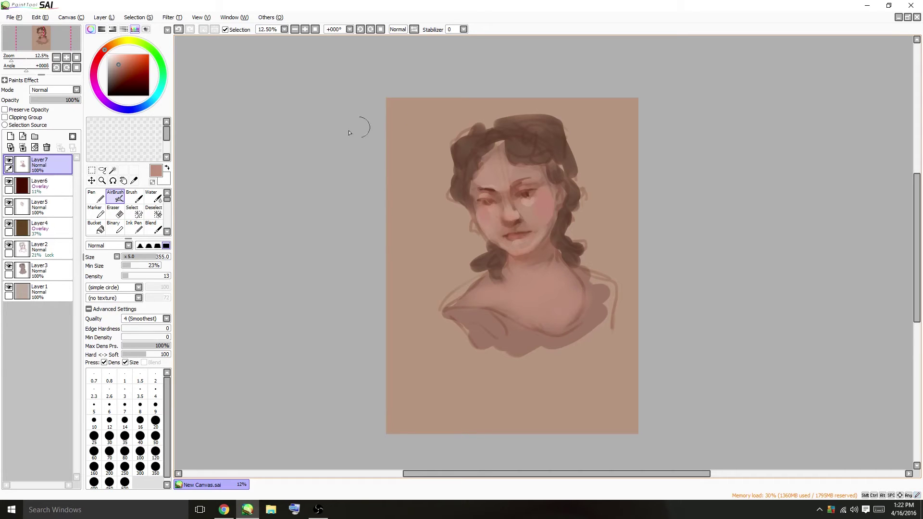
Step: Airbrush darker reddish brown into the eyes and brows at size 55 and density 22
{"action": "left_click", "coordinate": [134, 257]}
{"action": "left_click", "coordinate": [116, 74]}
{"action": "left_click", "coordinate": [127, 256]}
{"action": "left_click", "coordinate": [67, 57]}
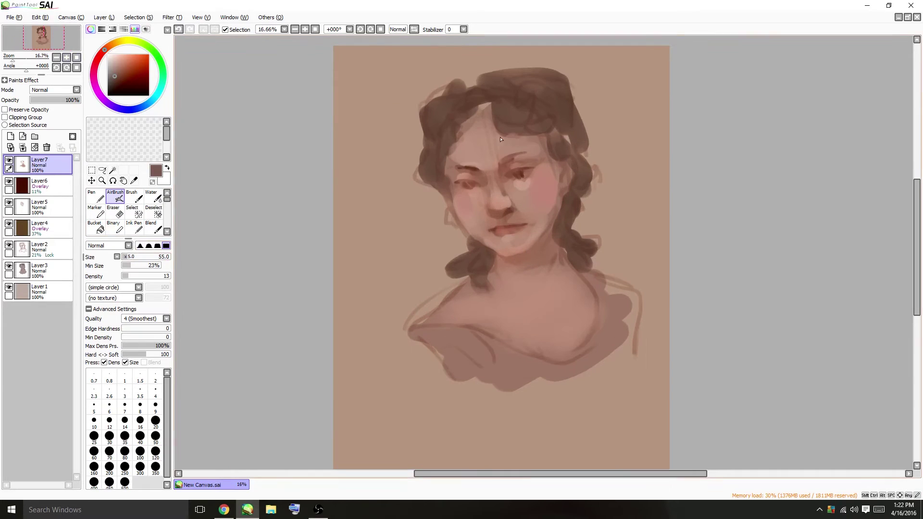
{"action": "left_click", "coordinate": [126, 257]}
{"action": "left_click", "coordinate": [132, 276]}
{"action": "left_click", "coordinate": [129, 258]}
{"action": "left_click_drag", "start_coordinate": [128, 258], "coordinate": [127, 258]}
{"action": "mouse_move", "coordinate": [505, 178]}
{"action": "left_mouse_down"}
{"action": "mouse_move", "coordinate": [543, 169]}
{"action": "mouse_move", "coordinate": [504, 176]}
{"action": "left_mouse_up"}
{"action": "key", "text": "ctrl+z"}
{"action": "left_click", "coordinate": [524, 173], "text": "alt"}
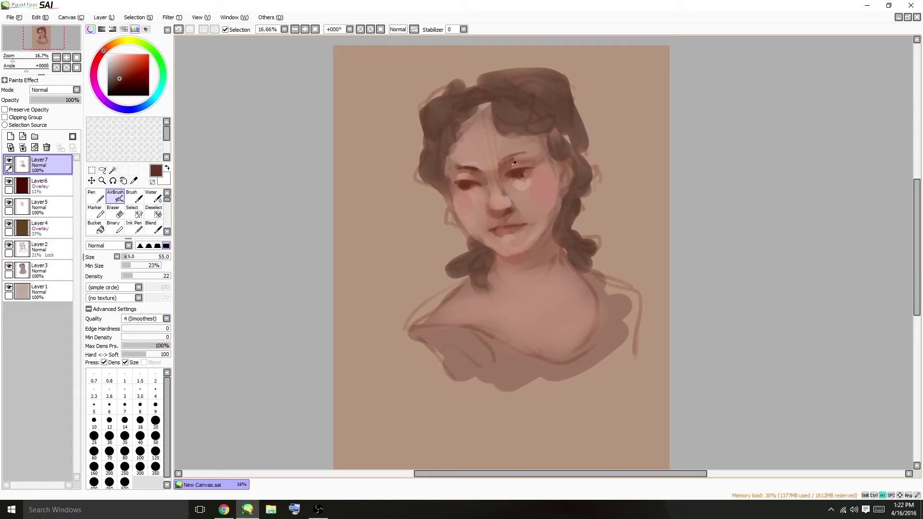
Step: Airbrush a light, slightly more orange skin tone sampled from the forehead over the cheeks and forehead at size 430
{"action": "left_click", "coordinate": [482, 148], "text": "alt"}
{"action": "left_click", "coordinate": [107, 48]}
{"action": "left_click_drag", "start_coordinate": [139, 257], "coordinate": [147, 257]}
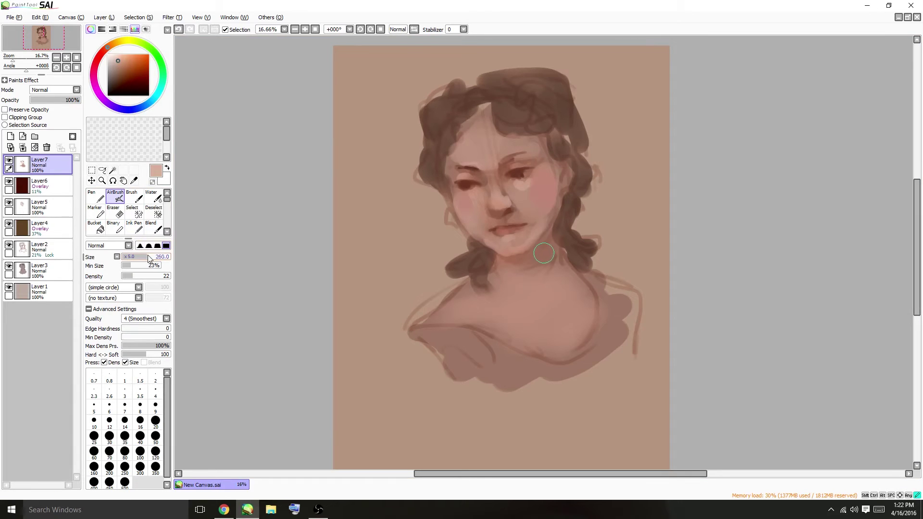
{"action": "left_click", "coordinate": [165, 258]}
{"action": "left_click_drag", "start_coordinate": [165, 259], "coordinate": [164, 259]}
{"action": "mouse_move", "coordinate": [529, 199]}
{"action": "left_mouse_down"}
{"action": "mouse_move", "coordinate": [521, 193]}
{"action": "mouse_move", "coordinate": [537, 200]}
{"action": "mouse_move", "coordinate": [553, 190]}
{"action": "left_mouse_up"}
{"action": "key", "text": "ctrl+z"}
{"action": "mouse_move", "coordinate": [471, 187]}
{"action": "left_mouse_down"}
{"action": "mouse_move", "coordinate": [462, 207]}
{"action": "mouse_move", "coordinate": [481, 227]}
{"action": "mouse_move", "coordinate": [529, 207]}
{"action": "mouse_move", "coordinate": [483, 159]}
{"action": "mouse_move", "coordinate": [498, 115]}
{"action": "left_mouse_up"}
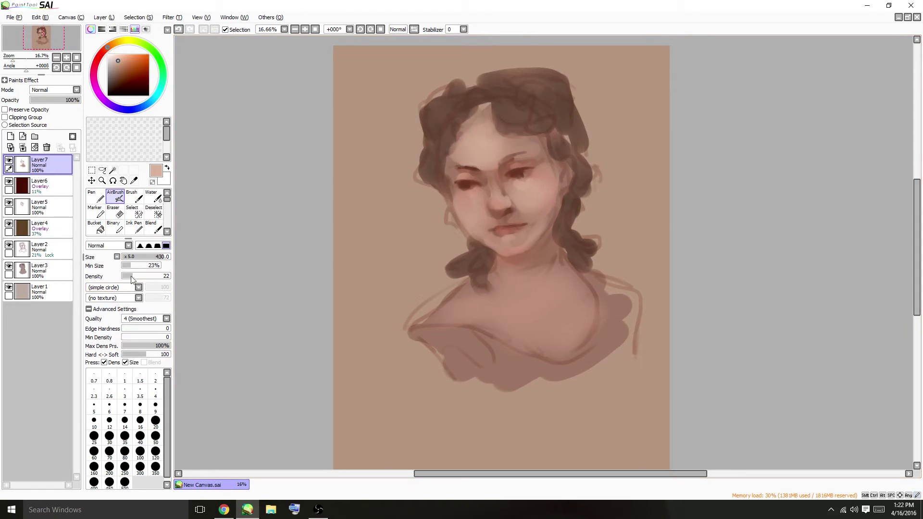
Step: Try shading the nose bridge with a sampled reddish brown at AirBrush size 130
{"action": "left_click", "coordinate": [135, 257]}
{"action": "left_click", "coordinate": [507, 189], "text": "alt"}
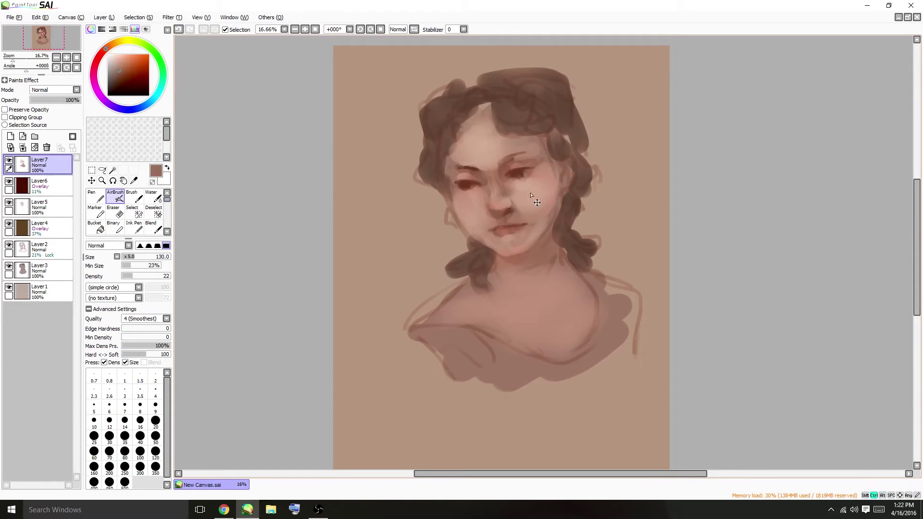
{"action": "key", "text": "ctrl+z"}
Step: Shade the nose and the area toward the eye with sampled skin tones using the AirBrush at size 200
{"action": "left_click", "coordinate": [508, 198], "text": "alt"}
{"action": "key", "text": "bracketright"}
{"action": "key", "text": "bracketright"}
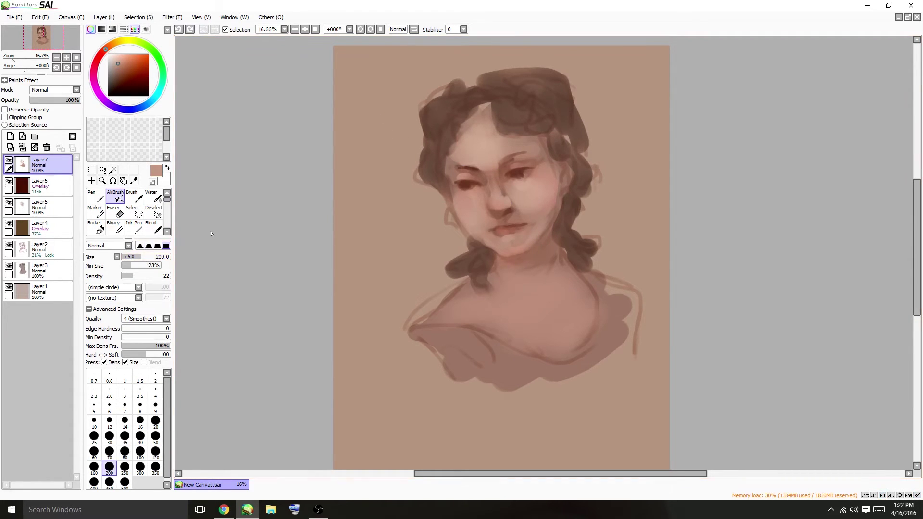
{"action": "key", "text": "ctrl+z"}
{"action": "mouse_move", "coordinate": [501, 193]}
{"action": "left_mouse_down"}
{"action": "mouse_move", "coordinate": [503, 203]}
{"action": "mouse_move", "coordinate": [489, 198]}
{"action": "mouse_move", "coordinate": [486, 182]}
{"action": "mouse_move", "coordinate": [482, 211]}
{"action": "left_mouse_up"}
{"action": "left_click", "coordinate": [507, 197], "text": "alt"}
{"action": "left_click", "coordinate": [499, 209], "text": "alt"}
{"action": "key", "text": "ctrl+z"}
{"action": "key", "text": "ctrl+z"}
{"action": "left_click", "coordinate": [483, 194], "text": "alt"}
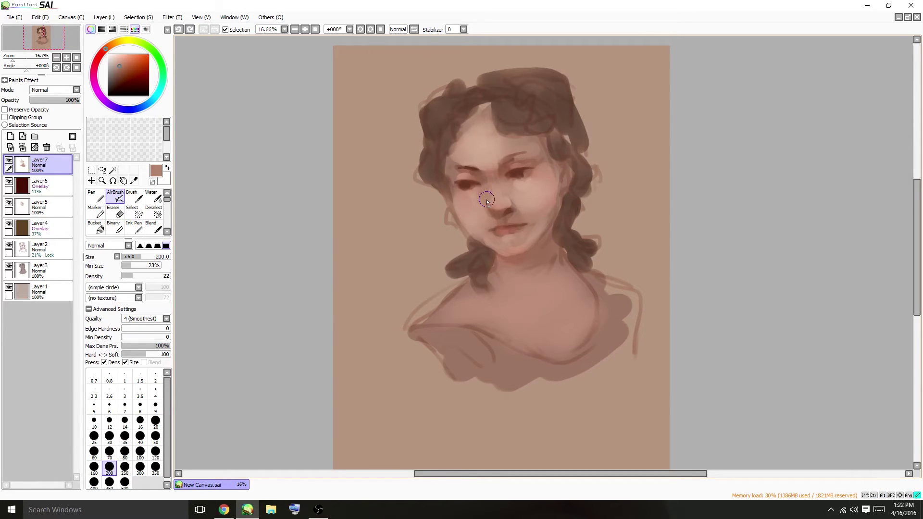
{"action": "left_click_drag", "start_coordinate": [487, 201], "coordinate": [522, 174]}
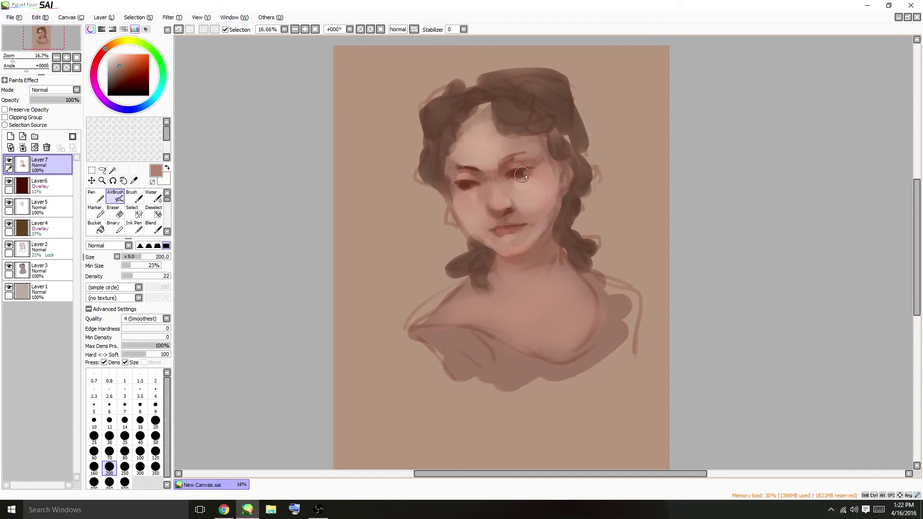
Step: Soften both eyes with skin tones sampled from the cheek using the AirBrush at size 200
{"action": "left_click", "coordinate": [485, 193], "text": "alt"}
{"action": "left_click_drag", "start_coordinate": [461, 190], "coordinate": [477, 193]}
{"action": "key", "text": "ctrl+z"}
{"action": "mouse_move", "coordinate": [529, 176]}
{"action": "left_mouse_down"}
{"action": "mouse_move", "coordinate": [475, 72]}
{"action": "mouse_move", "coordinate": [495, 47]}
{"action": "mouse_move", "coordinate": [489, 71]}
{"action": "mouse_move", "coordinate": [506, 71]}
{"action": "mouse_move", "coordinate": [495, 102]}
{"action": "mouse_move", "coordinate": [525, 180]}
{"action": "left_mouse_up"}
{"action": "key", "text": "ctrl+z"}
Step: Shade the base of the nose with a sampled reddish tone at AirBrush size 75
{"action": "left_click", "coordinate": [137, 258]}
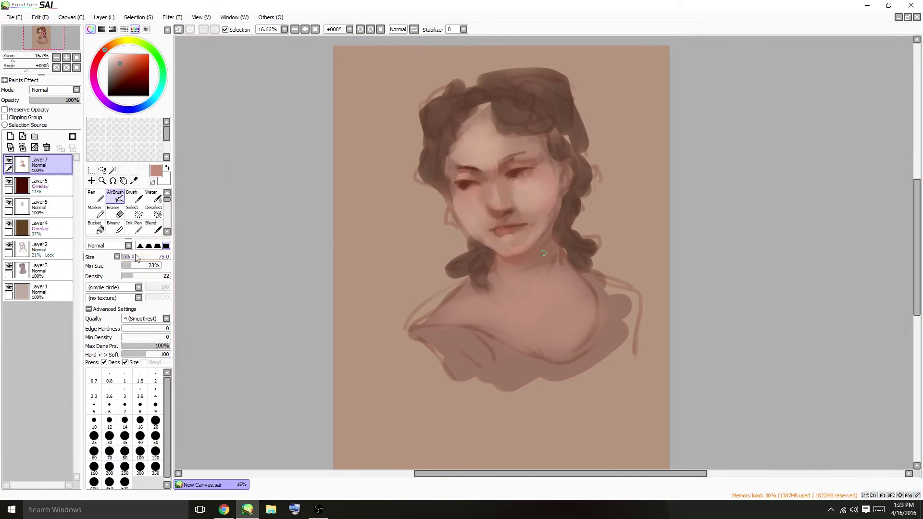
{"action": "left_click", "coordinate": [505, 213], "text": "alt"}
{"action": "key", "text": "ctrl+z"}
{"action": "left_click_drag", "start_coordinate": [501, 215], "coordinate": [514, 210]}
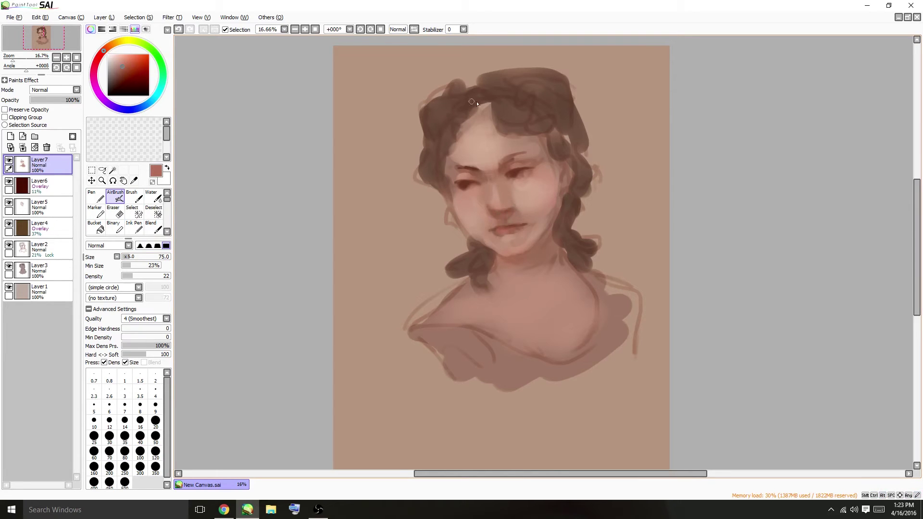
Step: Airbrush sampled skin tone around both eyes and darken the eyebrows with a brown sampled from the hair
{"action": "left_click", "coordinate": [518, 181], "text": "alt"}
{"action": "mouse_move", "coordinate": [474, 191]}
{"action": "left_mouse_down"}
{"action": "mouse_move", "coordinate": [460, 189]}
{"action": "mouse_move", "coordinate": [471, 191]}
{"action": "left_mouse_up"}
{"action": "mouse_move", "coordinate": [537, 178]}
{"action": "left_mouse_down"}
{"action": "mouse_move", "coordinate": [534, 139]}
{"action": "mouse_move", "coordinate": [531, 152]}
{"action": "mouse_move", "coordinate": [552, 145]}
{"action": "mouse_move", "coordinate": [504, 161]}
{"action": "mouse_move", "coordinate": [539, 155]}
{"action": "left_mouse_up"}
{"action": "left_click", "coordinate": [549, 127], "text": "alt"}
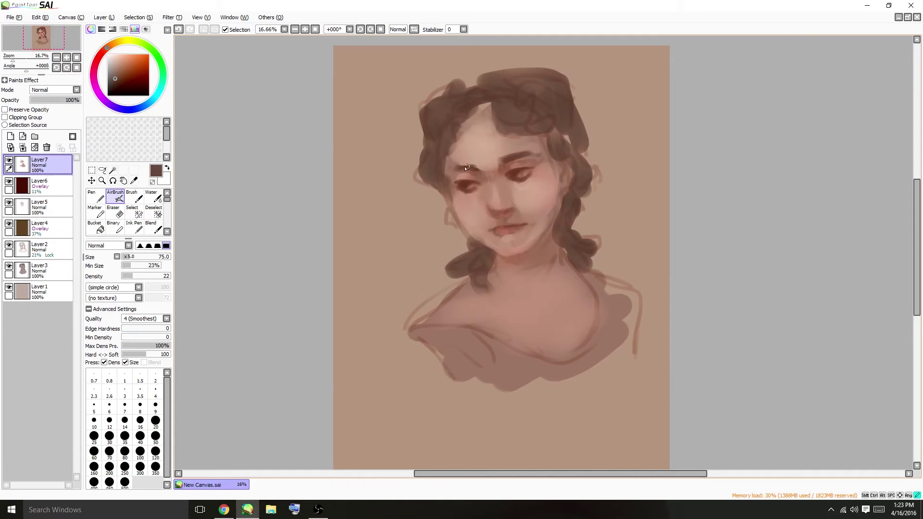
{"action": "mouse_move", "coordinate": [483, 178]}
{"action": "left_mouse_down"}
{"action": "mouse_move", "coordinate": [454, 178]}
{"action": "mouse_move", "coordinate": [528, 168]}
{"action": "mouse_move", "coordinate": [506, 171]}
{"action": "left_mouse_up"}
Step: Deepen the inner eye sockets beside the nose bridge with sampled reddish browns, comparing the result with and without the last stroke
{"action": "left_click", "coordinate": [506, 172], "text": "alt"}
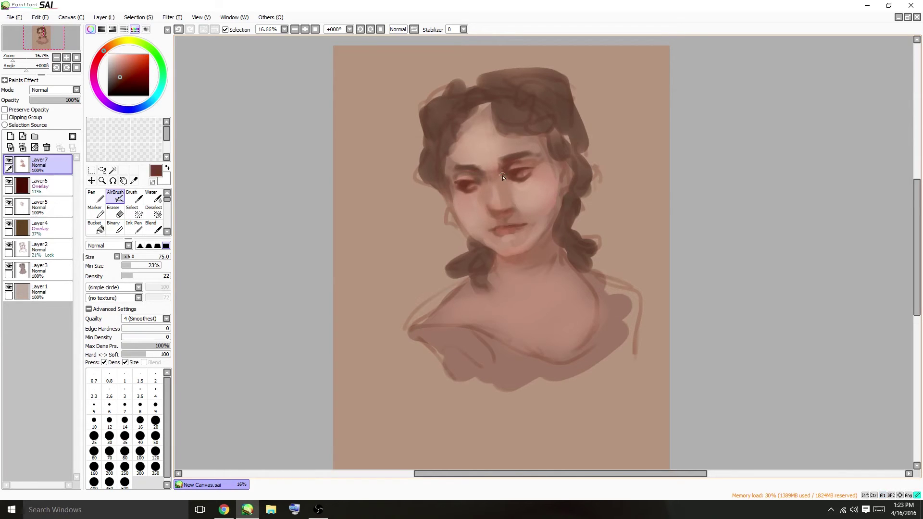
{"action": "left_click", "coordinate": [460, 194], "text": "alt"}
{"action": "left_click", "coordinate": [474, 186], "text": "alt"}
{"action": "left_click", "coordinate": [471, 191], "text": "alt"}
{"action": "key", "text": "ctrl+z"}
{"action": "key", "text": "ctrl+y"}
{"action": "key", "text": "ctrl+z"}
{"action": "key", "text": "ctrl+y"}
{"action": "left_click", "coordinate": [509, 189], "text": "alt"}
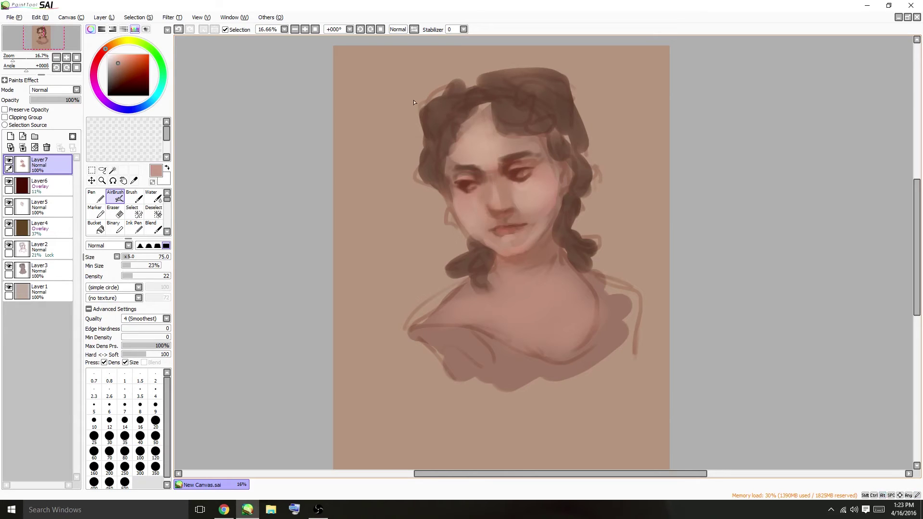
Step: Add light pink highlights around the eyes and at the mouth corner with the AirBrush at size 50
{"action": "left_click", "coordinate": [115, 58]}
{"action": "key", "text": "bracketleft"}
{"action": "key", "text": "bracketleft"}
{"action": "key", "text": "bracketleft"}
{"action": "left_click_drag", "start_coordinate": [468, 191], "coordinate": [524, 186]}
{"action": "key", "text": "ctrl+z"}
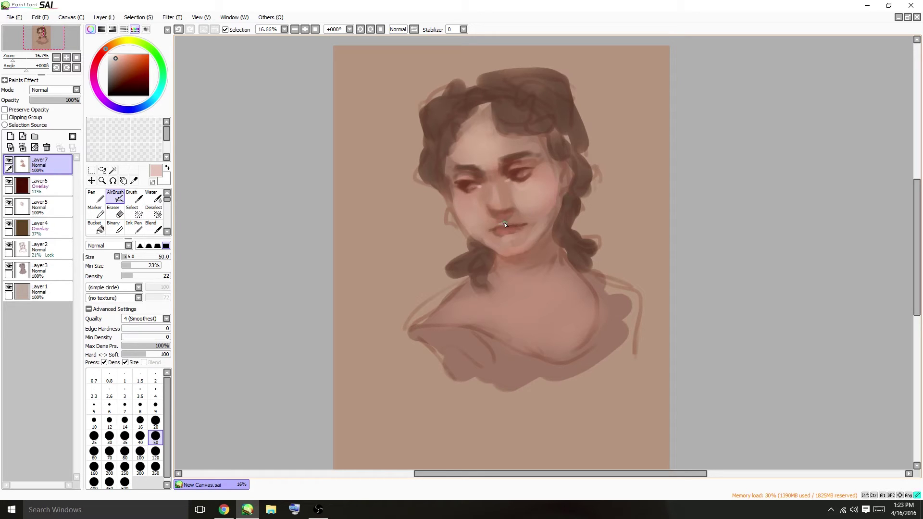
{"action": "left_click_drag", "start_coordinate": [505, 224], "coordinate": [525, 228]}
{"action": "key", "text": "ctrl+z"}
Step: Define the cheek, chin and jaw contours with reddish brown sampled from the eye area at AirBrush size 50
{"action": "left_click", "coordinate": [481, 178], "text": "alt"}
{"action": "left_click", "coordinate": [456, 206], "text": "alt"}
{"action": "left_click_drag", "start_coordinate": [454, 196], "coordinate": [454, 191]}
{"action": "left_click", "coordinate": [457, 184], "text": "alt"}
{"action": "mouse_move", "coordinate": [462, 226]}
{"action": "left_mouse_down"}
{"action": "mouse_move", "coordinate": [502, 255]}
{"action": "mouse_move", "coordinate": [528, 253]}
{"action": "mouse_move", "coordinate": [543, 238]}
{"action": "left_mouse_up"}
{"action": "left_click_drag", "start_coordinate": [560, 187], "coordinate": [555, 220]}
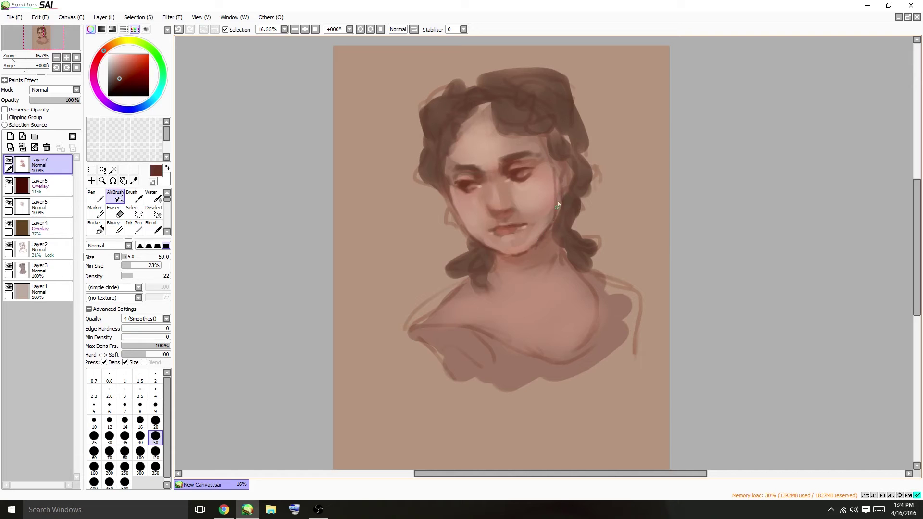
{"action": "left_click_drag", "start_coordinate": [553, 160], "coordinate": [551, 220]}
Step: Airbrush dark brown into the hair beside the temple at size 180, going darker than the tone sampled from the brow
{"action": "left_click", "coordinate": [515, 166], "text": "alt"}
{"action": "left_click", "coordinate": [139, 257]}
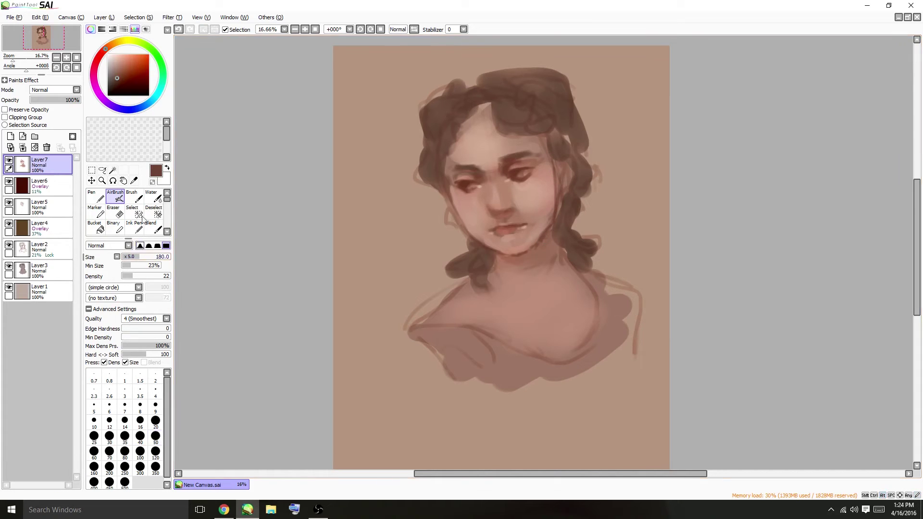
{"action": "mouse_move", "coordinate": [563, 140]}
{"action": "left_mouse_down"}
{"action": "mouse_move", "coordinate": [530, 136]}
{"action": "mouse_move", "coordinate": [559, 154]}
{"action": "mouse_move", "coordinate": [556, 168]}
{"action": "mouse_move", "coordinate": [564, 148]}
{"action": "left_mouse_up"}
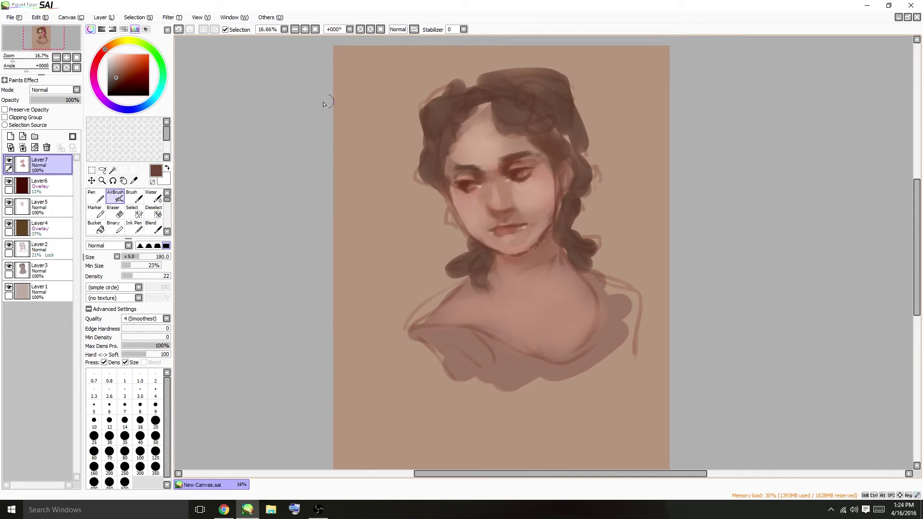
{"action": "left_click", "coordinate": [115, 83]}
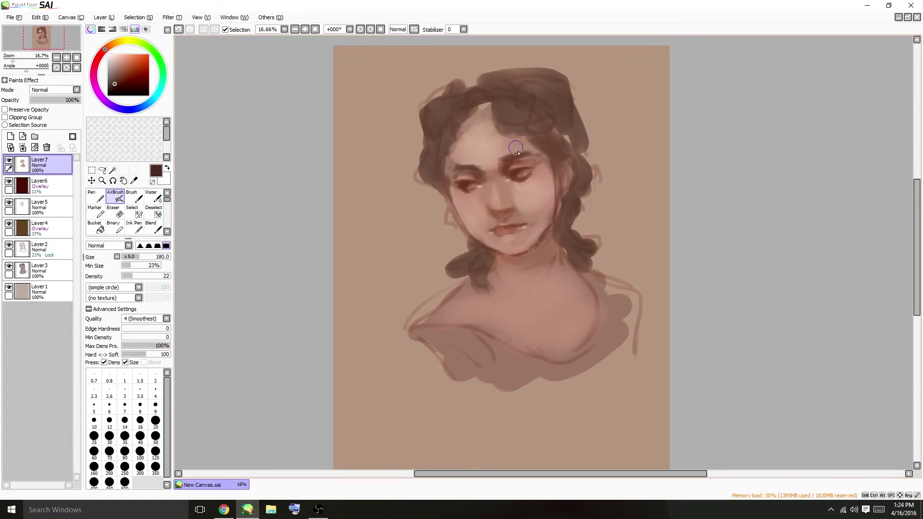
{"action": "mouse_move", "coordinate": [553, 140]}
{"action": "left_mouse_down"}
{"action": "mouse_move", "coordinate": [557, 151]}
{"action": "mouse_move", "coordinate": [560, 122]}
{"action": "mouse_move", "coordinate": [568, 126]}
{"action": "left_mouse_up"}
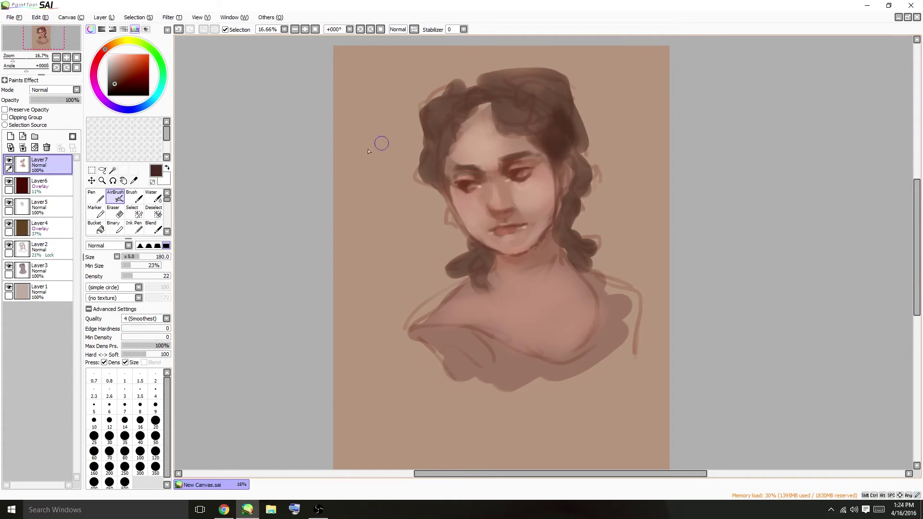
Step: Darken the whole hair mass and extend locks down over both shoulders with the AirBrush at size 475
{"action": "left_click_drag", "start_coordinate": [149, 258], "coordinate": [168, 260]}
{"action": "mouse_move", "coordinate": [571, 113]}
{"action": "left_mouse_down"}
{"action": "mouse_move", "coordinate": [554, 131]}
{"action": "mouse_move", "coordinate": [539, 127]}
{"action": "mouse_move", "coordinate": [551, 102]}
{"action": "mouse_move", "coordinate": [574, 138]}
{"action": "left_mouse_up"}
{"action": "mouse_move", "coordinate": [415, 171]}
{"action": "left_mouse_down"}
{"action": "mouse_move", "coordinate": [437, 156]}
{"action": "mouse_move", "coordinate": [432, 110]}
{"action": "left_mouse_up"}
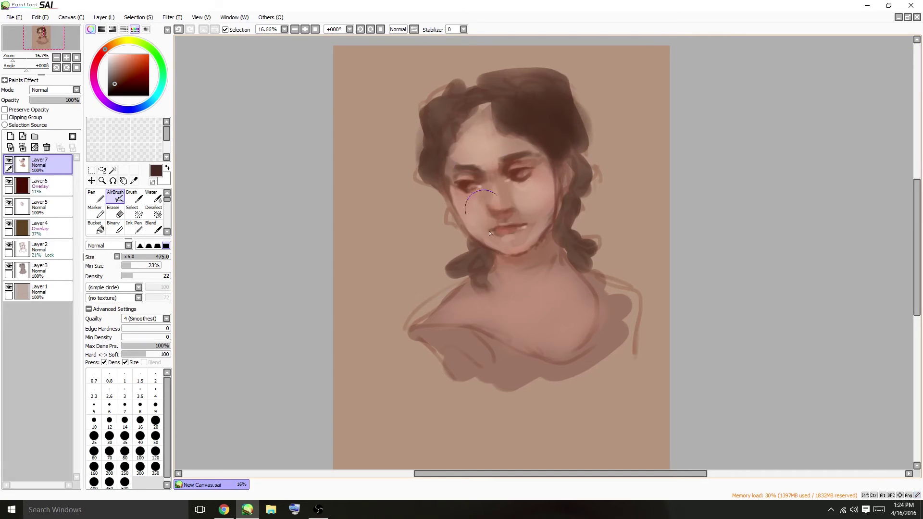
{"action": "mouse_move", "coordinate": [453, 282]}
{"action": "left_mouse_down"}
{"action": "mouse_move", "coordinate": [499, 298]}
{"action": "mouse_move", "coordinate": [501, 291]}
{"action": "mouse_move", "coordinate": [485, 279]}
{"action": "mouse_move", "coordinate": [521, 346]}
{"action": "left_mouse_up"}
{"action": "mouse_move", "coordinate": [577, 262]}
{"action": "left_mouse_down"}
{"action": "mouse_move", "coordinate": [601, 302]}
{"action": "mouse_move", "coordinate": [611, 351]}
{"action": "left_mouse_up"}
Step: Airbrush pale beige into the background on both sides of the neck, lightening a tone sampled from the backdrop
{"action": "right_click", "coordinate": [355, 186]}
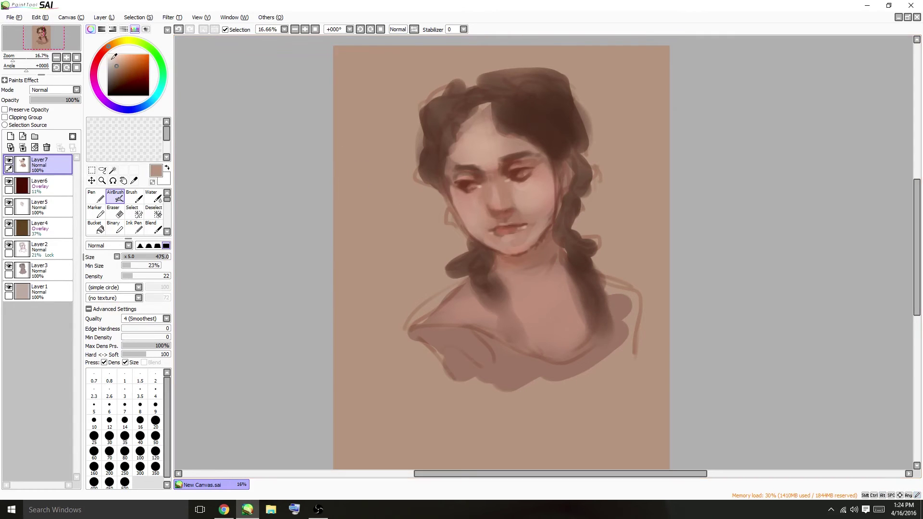
{"action": "left_click", "coordinate": [111, 59]}
{"action": "mouse_move", "coordinate": [423, 206]}
{"action": "left_mouse_down"}
{"action": "mouse_move", "coordinate": [450, 245]}
{"action": "mouse_move", "coordinate": [435, 252]}
{"action": "mouse_move", "coordinate": [427, 272]}
{"action": "mouse_move", "coordinate": [435, 283]}
{"action": "mouse_move", "coordinate": [420, 307]}
{"action": "left_mouse_up"}
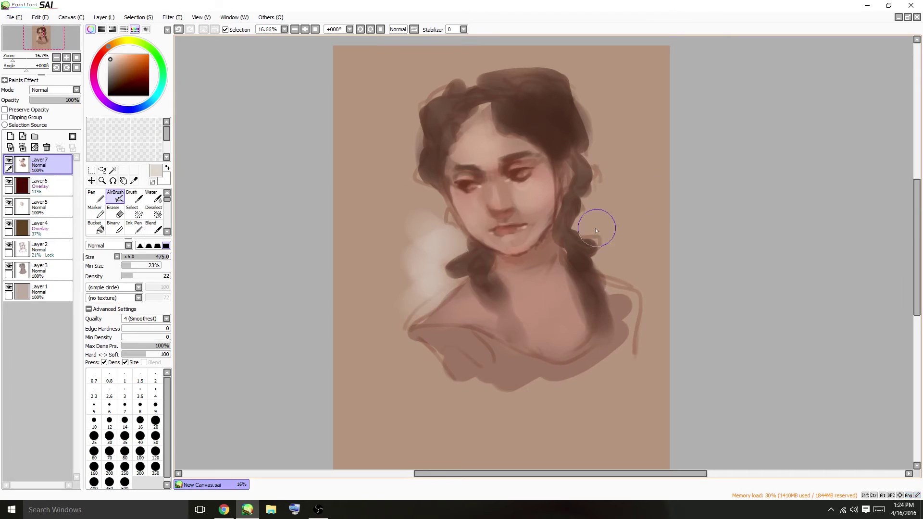
{"action": "mouse_move", "coordinate": [595, 220]}
{"action": "left_mouse_down"}
{"action": "mouse_move", "coordinate": [597, 195]}
{"action": "mouse_move", "coordinate": [592, 204]}
{"action": "mouse_move", "coordinate": [615, 262]}
{"action": "left_mouse_up"}
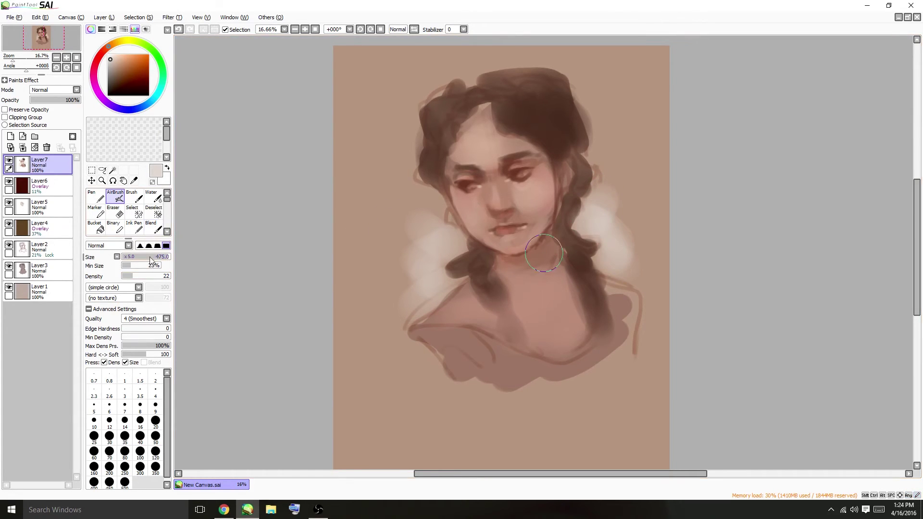
Step: Paint pale beige over the dress and around the shoulders with the Water brush at size 500, blending 86, dilution 75 and persistence 71
{"action": "left_click", "coordinate": [124, 482]}
{"action": "left_click_drag", "start_coordinate": [149, 276], "coordinate": [126, 278]}
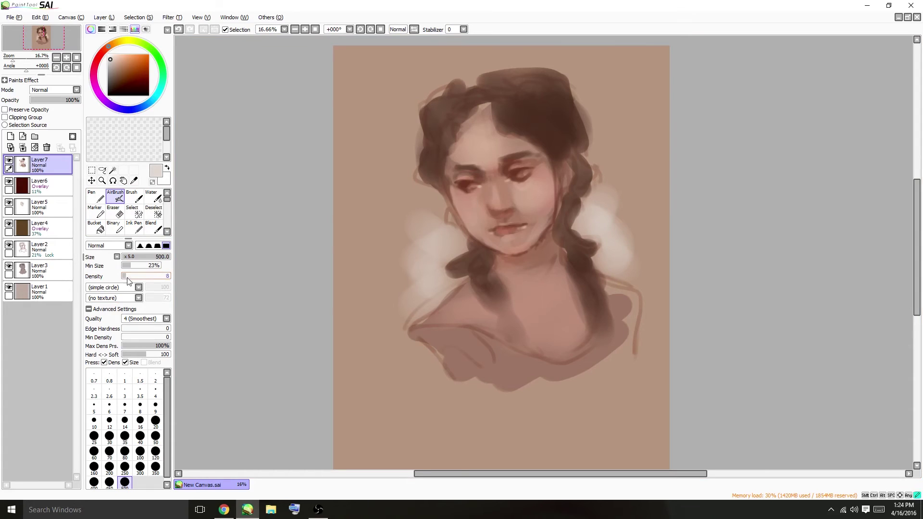
{"action": "left_click", "coordinate": [153, 197]}
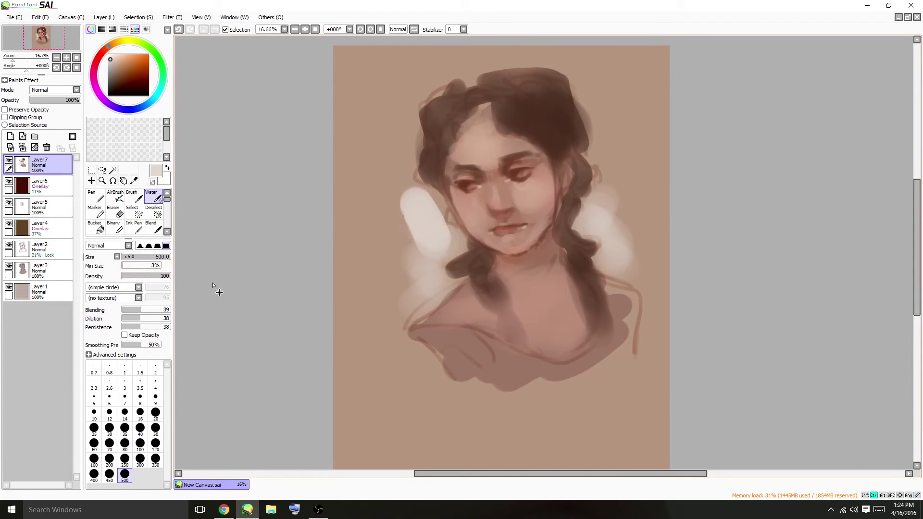
{"action": "left_click", "coordinate": [163, 310]}
{"action": "left_click", "coordinate": [158, 318]}
{"action": "left_click", "coordinate": [159, 327]}
{"action": "mouse_move", "coordinate": [426, 226]}
{"action": "left_mouse_down"}
{"action": "mouse_move", "coordinate": [412, 189]}
{"action": "mouse_move", "coordinate": [439, 236]}
{"action": "mouse_move", "coordinate": [416, 253]}
{"action": "mouse_move", "coordinate": [428, 274]}
{"action": "mouse_move", "coordinate": [414, 300]}
{"action": "mouse_move", "coordinate": [441, 345]}
{"action": "mouse_move", "coordinate": [512, 380]}
{"action": "mouse_move", "coordinate": [572, 385]}
{"action": "mouse_move", "coordinate": [605, 374]}
{"action": "mouse_move", "coordinate": [628, 305]}
{"action": "mouse_move", "coordinate": [620, 226]}
{"action": "left_mouse_up"}
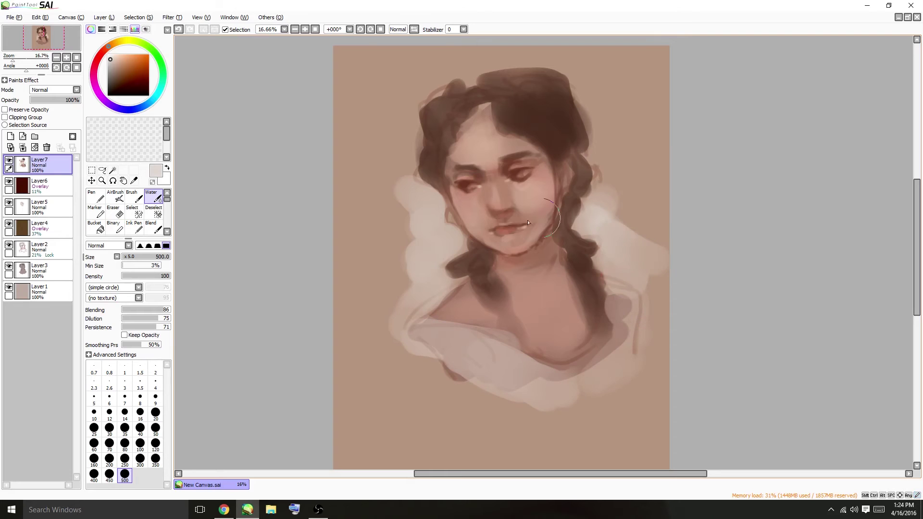
Step: Extend the pale beige backdrop up along both sides of the hair and outward across the canvas
{"action": "mouse_move", "coordinate": [412, 189]}
{"action": "left_mouse_down"}
{"action": "mouse_move", "coordinate": [402, 182]}
{"action": "mouse_move", "coordinate": [413, 99]}
{"action": "left_mouse_up"}
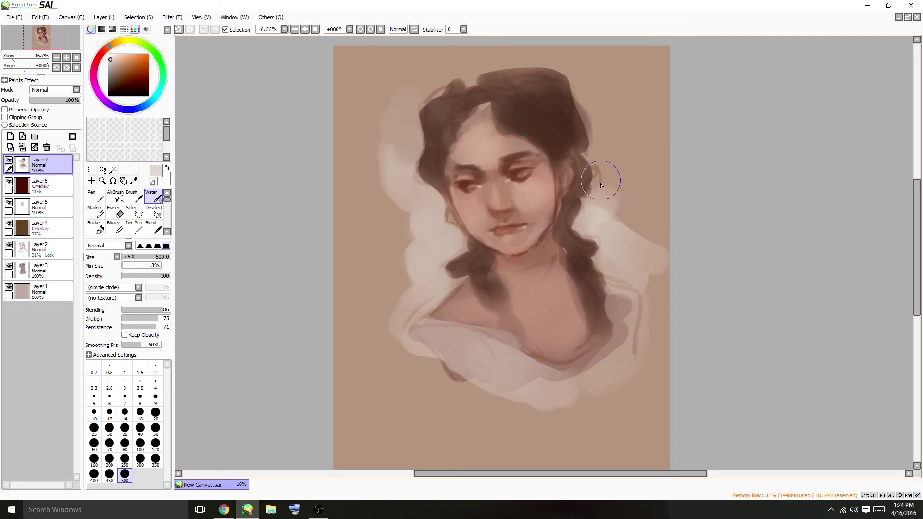
{"action": "mouse_move", "coordinate": [596, 181]}
{"action": "left_mouse_down"}
{"action": "mouse_move", "coordinate": [605, 207]}
{"action": "mouse_move", "coordinate": [619, 225]}
{"action": "mouse_move", "coordinate": [676, 230]}
{"action": "left_mouse_up"}
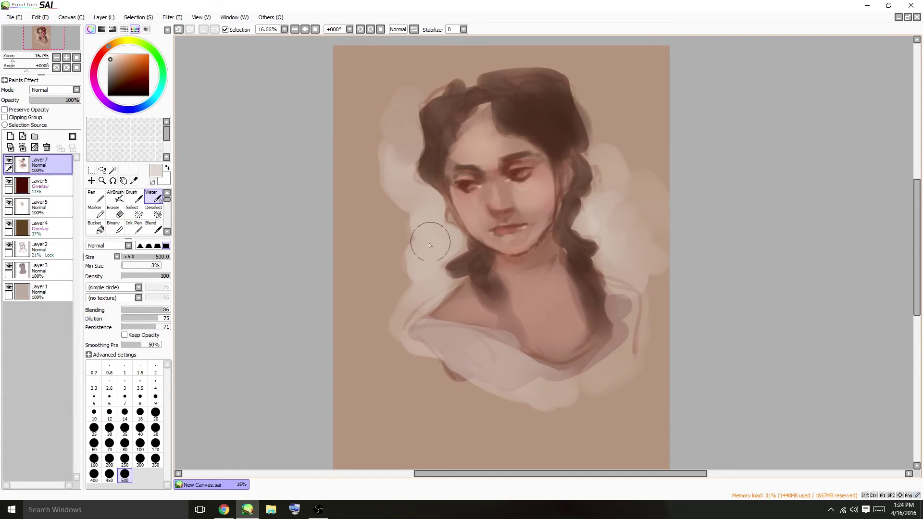
{"action": "mouse_move", "coordinate": [426, 241]}
{"action": "left_mouse_down"}
{"action": "mouse_move", "coordinate": [400, 272]}
{"action": "mouse_move", "coordinate": [372, 153]}
{"action": "mouse_move", "coordinate": [396, 103]}
{"action": "mouse_move", "coordinate": [364, 154]}
{"action": "mouse_move", "coordinate": [362, 83]}
{"action": "left_mouse_up"}
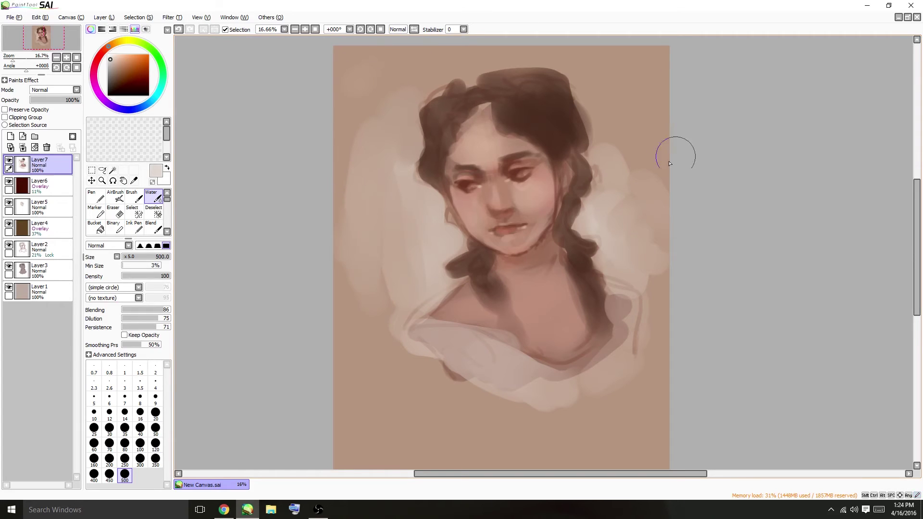
Step: Paint the nostrils and mouth line in dark red with the Water brush at size 25, blending 39, dilution 40 and persistence 41
{"action": "left_click", "coordinate": [129, 257]}
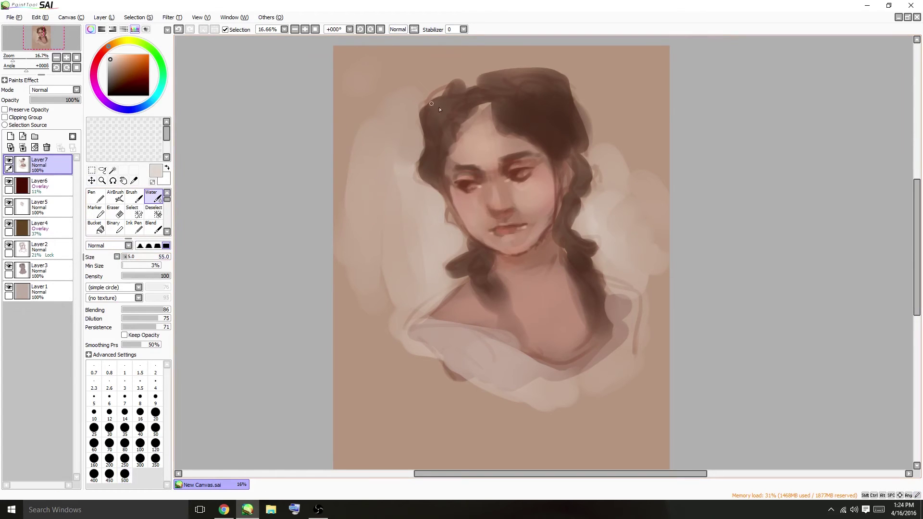
{"action": "left_click", "coordinate": [121, 76]}
{"action": "left_click", "coordinate": [101, 54]}
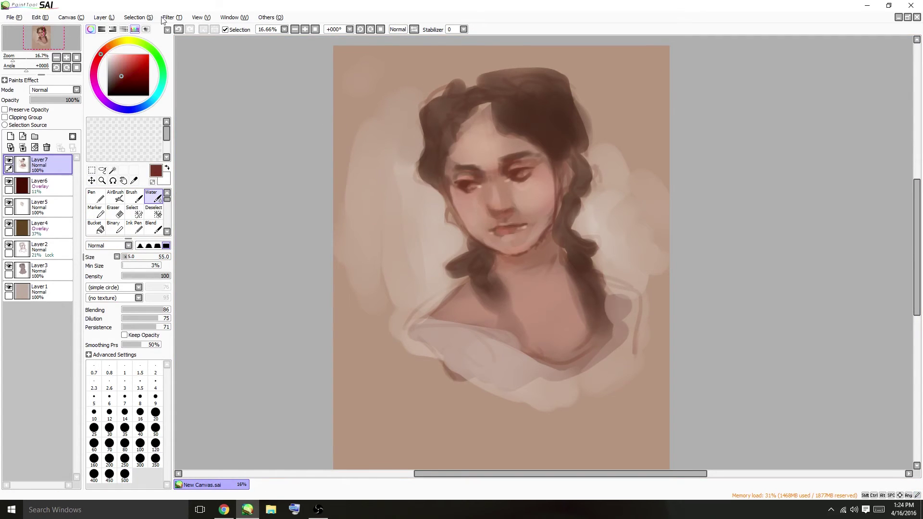
{"action": "left_click", "coordinate": [125, 257]}
{"action": "left_click_drag", "start_coordinate": [125, 256], "coordinate": [124, 257]}
{"action": "key", "text": "ctrl+z"}
{"action": "left_click", "coordinate": [134, 82]}
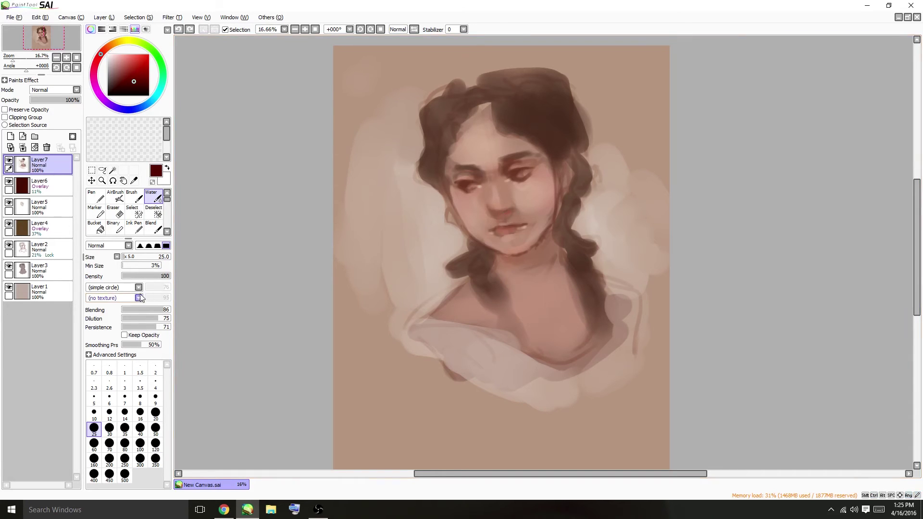
{"action": "left_click", "coordinate": [141, 310]}
{"action": "left_click", "coordinate": [141, 318]}
{"action": "left_click", "coordinate": [141, 327]}
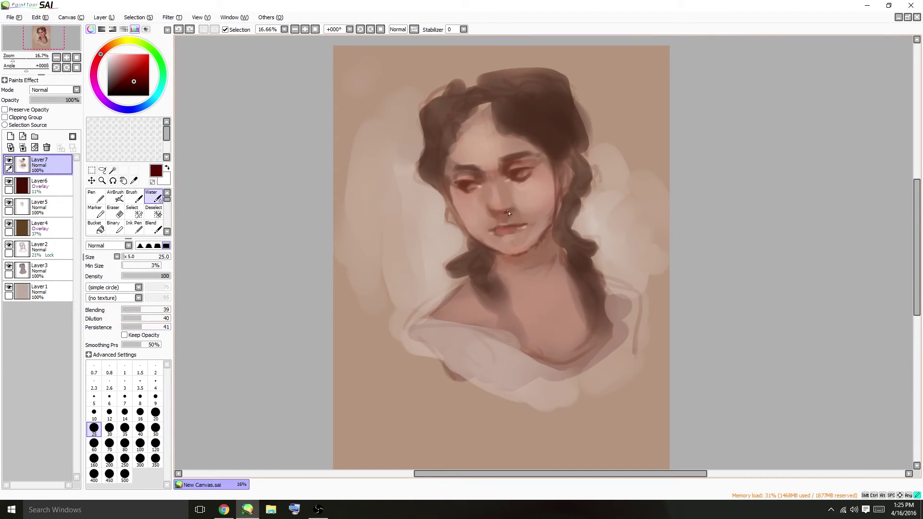
{"action": "left_click_drag", "start_coordinate": [506, 214], "coordinate": [507, 220]}
Step: Blend the shadow across the nose bridge with a sampled reddish tone using the Water brush at size 105
{"action": "left_click", "coordinate": [526, 161], "text": "alt"}
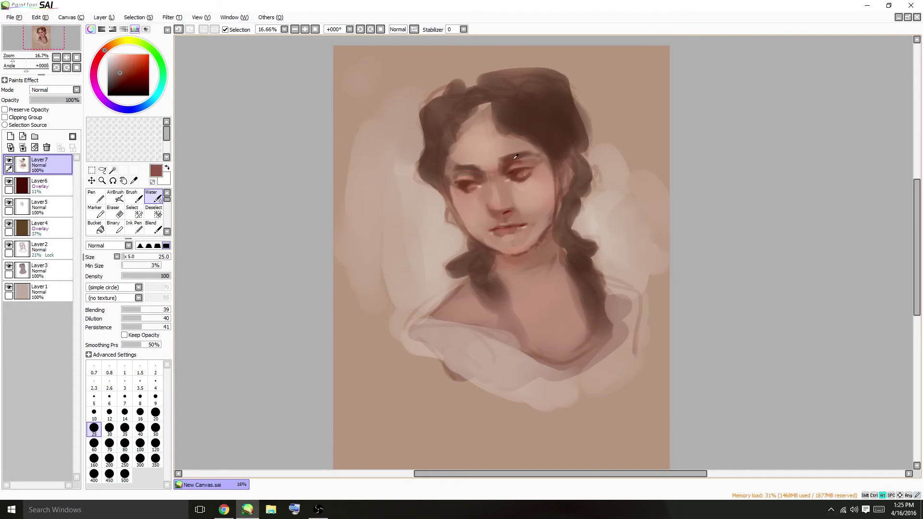
{"action": "left_click", "coordinate": [133, 256]}
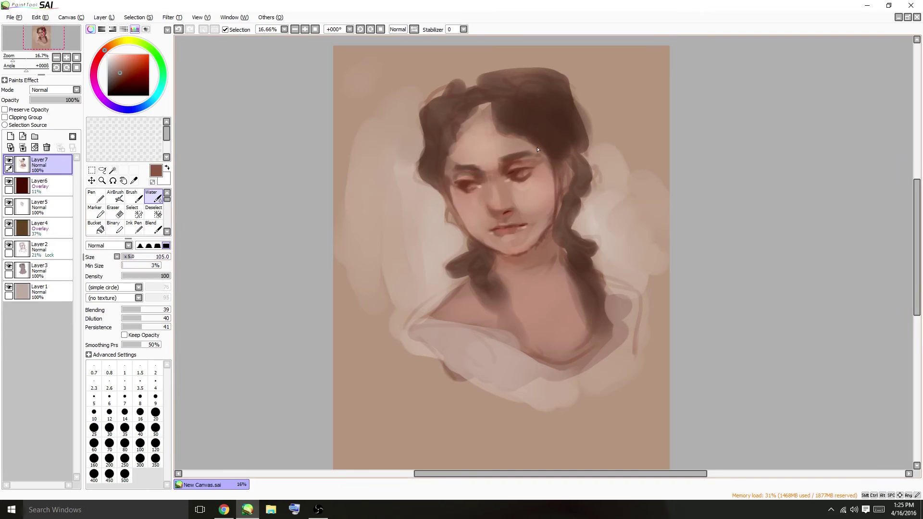
{"action": "left_click", "coordinate": [503, 176], "text": "alt"}
{"action": "mouse_move", "coordinate": [502, 175]}
{"action": "left_mouse_down"}
{"action": "mouse_move", "coordinate": [444, 126]}
{"action": "mouse_move", "coordinate": [498, 181]}
{"action": "mouse_move", "coordinate": [503, 175]}
{"action": "mouse_move", "coordinate": [484, 179]}
{"action": "left_mouse_up"}
Step: Smooth the nose and the cheek beside it with a light skin tone sampled from the forehead
{"action": "left_click", "coordinate": [475, 145], "text": "alt"}
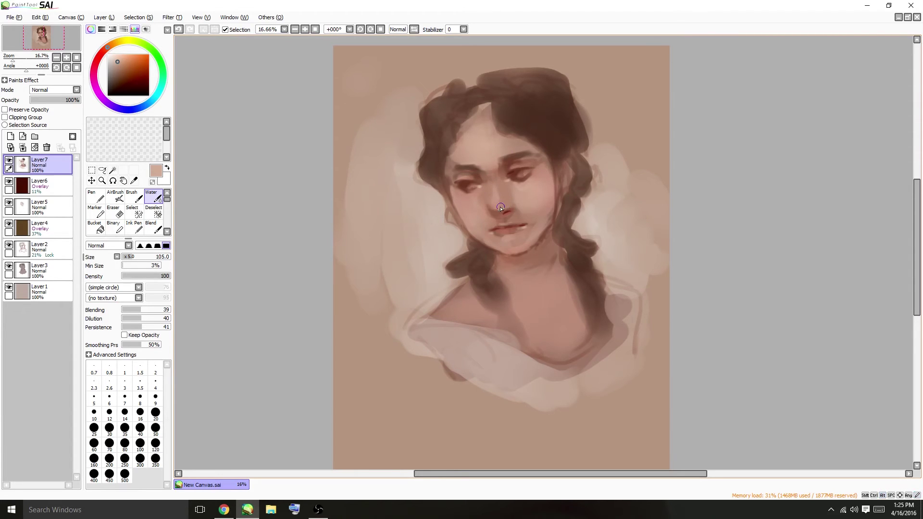
{"action": "key", "text": "ctrl+z"}
{"action": "key", "text": "ctrl+z"}
{"action": "left_click_drag", "start_coordinate": [493, 205], "coordinate": [510, 184]}
{"action": "left_click", "coordinate": [474, 201]}
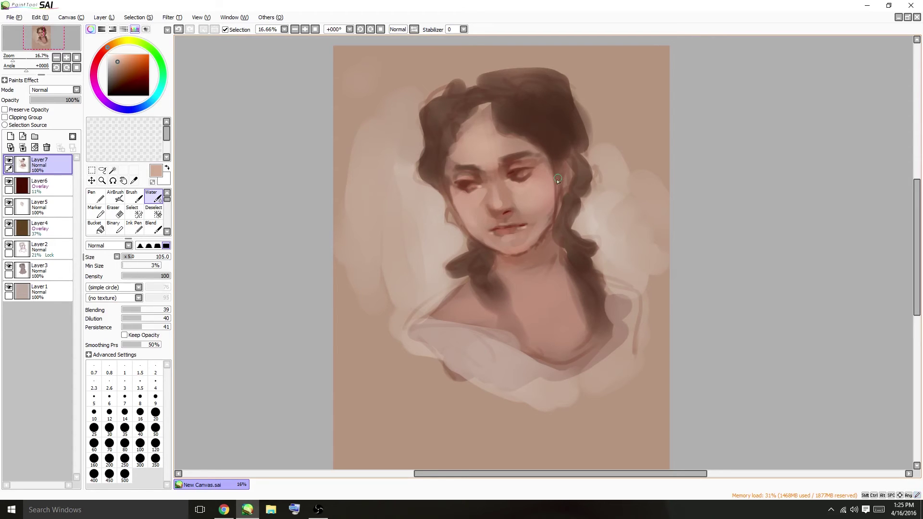
Step: Blend the cheek below the right-hand eye down toward the mouth with sampled skin tones
{"action": "left_click_drag", "start_coordinate": [528, 185], "coordinate": [538, 176]}
{"action": "left_click", "coordinate": [526, 191], "text": "alt"}
{"action": "mouse_move", "coordinate": [520, 192]}
{"action": "left_mouse_down"}
{"action": "mouse_move", "coordinate": [511, 219]}
{"action": "mouse_move", "coordinate": [524, 218]}
{"action": "mouse_move", "coordinate": [512, 216]}
{"action": "mouse_move", "coordinate": [523, 209]}
{"action": "mouse_move", "coordinate": [532, 220]}
{"action": "left_mouse_up"}
{"action": "left_click", "coordinate": [472, 204], "text": "alt"}
{"action": "key", "text": "ctrl+z"}
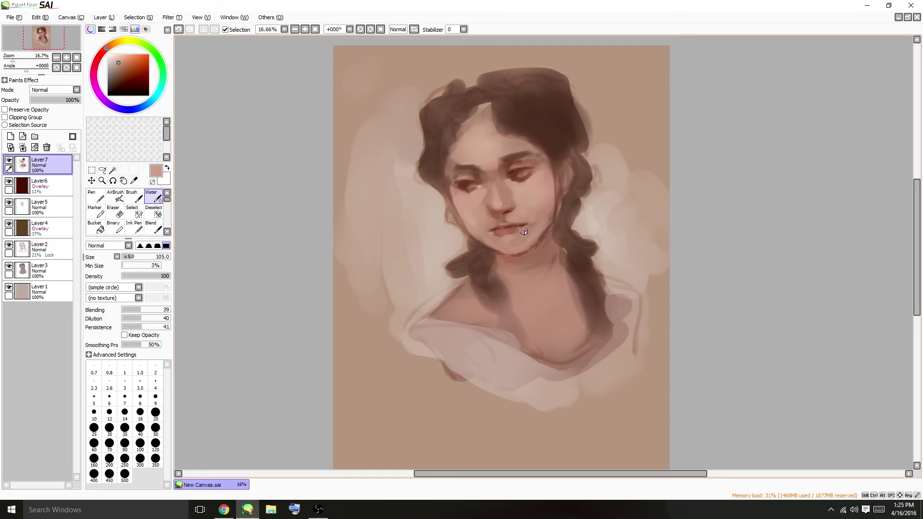
Step: Smooth the left cheek edge and jawline down to the chin with a skin tone sampled from the jaw
{"action": "left_click", "coordinate": [483, 245], "text": "alt"}
{"action": "left_click_drag", "start_coordinate": [479, 241], "coordinate": [503, 258]}
{"action": "key", "text": "ctrl+z"}
{"action": "key", "text": "ctrl+z"}
{"action": "left_click_drag", "start_coordinate": [453, 212], "coordinate": [502, 255]}
Step: Blend the right cheek into the mouth corner with sampled cheek tones, covering the light highlight there
{"action": "left_click", "coordinate": [456, 197], "text": "alt"}
{"action": "left_click", "coordinate": [556, 206], "text": "alt"}
{"action": "left_click", "coordinate": [547, 208], "text": "alt"}
{"action": "mouse_move", "coordinate": [547, 209]}
{"action": "left_mouse_down"}
{"action": "mouse_move", "coordinate": [533, 235]}
{"action": "mouse_move", "coordinate": [525, 230]}
{"action": "left_mouse_up"}
{"action": "left_click", "coordinate": [523, 227], "text": "alt"}
{"action": "key", "text": "ctrl+z"}
{"action": "left_click", "coordinate": [536, 215], "text": "alt"}
Step: Reshape the lips with a reddish brown sampled from the mouth
{"action": "left_click", "coordinate": [515, 228], "text": "alt"}
{"action": "left_click", "coordinate": [500, 226], "text": "alt"}
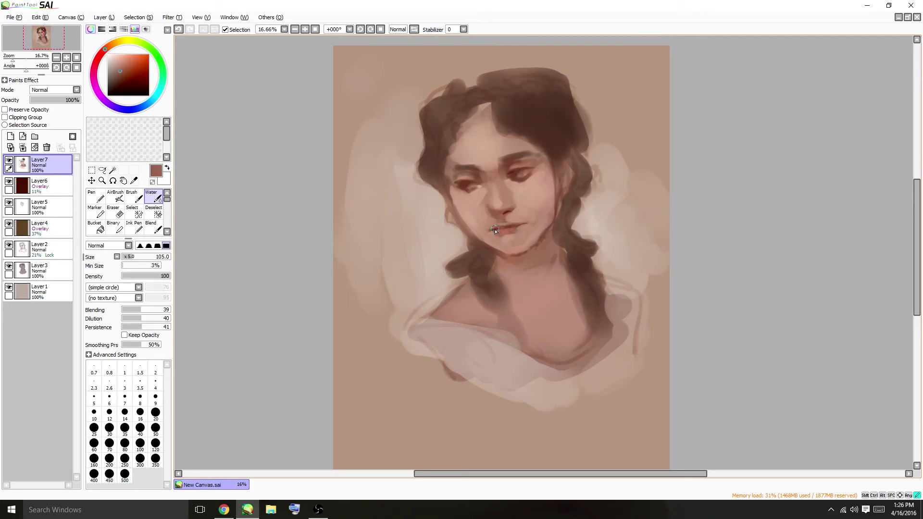
{"action": "mouse_move", "coordinate": [506, 226]}
{"action": "left_mouse_down"}
{"action": "mouse_move", "coordinate": [515, 225]}
{"action": "mouse_move", "coordinate": [500, 222]}
{"action": "left_mouse_up"}
{"action": "left_click", "coordinate": [507, 219], "text": "alt"}
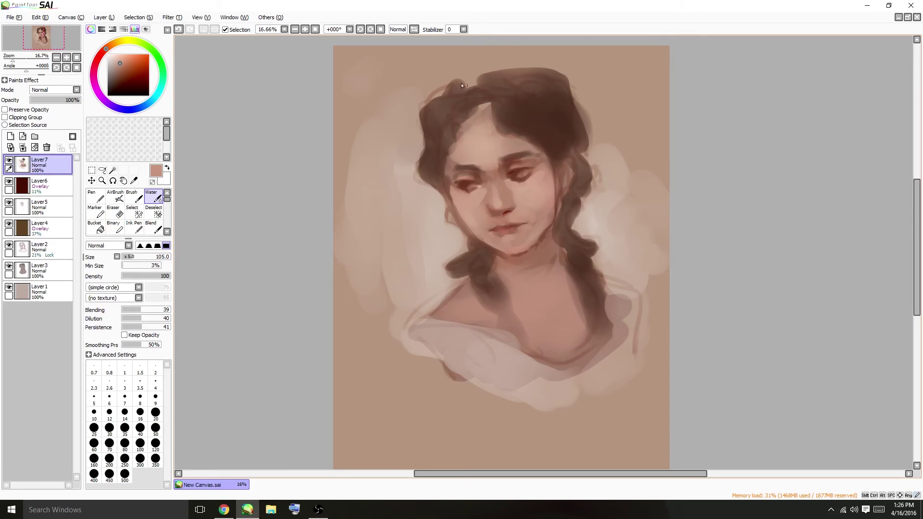
Step: Smooth the skin beneath the eyes with a tone sampled beside the nose
{"action": "left_click", "coordinate": [496, 216], "text": "alt"}
{"action": "left_click_drag", "start_coordinate": [519, 180], "coordinate": [534, 171]}
{"action": "key", "text": "ctrl+z"}
{"action": "left_click_drag", "start_coordinate": [476, 197], "coordinate": [462, 187]}
Step: Soften and thin both eyebrows and upper eyelids with reddish tones sampled around the eyes
{"action": "left_click", "coordinate": [519, 168], "text": "alt"}
{"action": "left_click_drag", "start_coordinate": [522, 165], "coordinate": [462, 176]}
{"action": "key", "text": "ctrl+z"}
{"action": "key", "text": "ctrl+z"}
{"action": "key", "text": "alt"}
{"action": "left_click", "coordinate": [534, 163], "text": "alt"}
{"action": "key", "text": "ctrl+z"}
{"action": "mouse_move", "coordinate": [515, 159]}
{"action": "left_mouse_down"}
{"action": "mouse_move", "coordinate": [541, 161]}
{"action": "mouse_move", "coordinate": [510, 164]}
{"action": "left_mouse_up"}
{"action": "left_click", "coordinate": [531, 160], "text": "alt"}
{"action": "left_click_drag", "start_coordinate": [455, 175], "coordinate": [469, 171]}
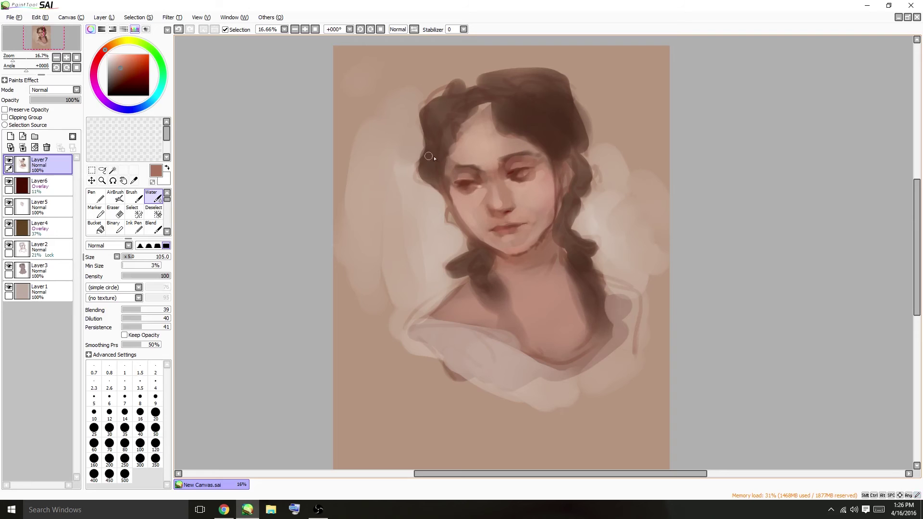
Step: Paint very dark brown into both eyes with the Water brush at size 55
{"action": "left_click", "coordinate": [473, 182], "text": "alt"}
{"action": "left_click_drag", "start_coordinate": [466, 186], "coordinate": [473, 185]}
{"action": "key", "text": "ctrl+z"}
{"action": "left_click", "coordinate": [468, 183], "text": "alt"}
{"action": "left_click", "coordinate": [119, 86]}
{"action": "left_click", "coordinate": [127, 260]}
{"action": "left_click_drag", "start_coordinate": [468, 188], "coordinate": [529, 171]}
{"action": "mouse_move", "coordinate": [514, 218]}
{"action": "left_mouse_down"}
{"action": "mouse_move", "coordinate": [491, 212]}
{"action": "mouse_move", "coordinate": [503, 229]}
{"action": "left_mouse_up"}
{"action": "key", "text": "ctrl+z"}
{"action": "key", "text": "ctrl+z"}
Step: Shade beneath the chin and jawline with a brown sampled from the edge of the jaw at size 55
{"action": "left_click", "coordinate": [542, 243], "text": "alt"}
{"action": "left_click", "coordinate": [538, 249], "text": "alt"}
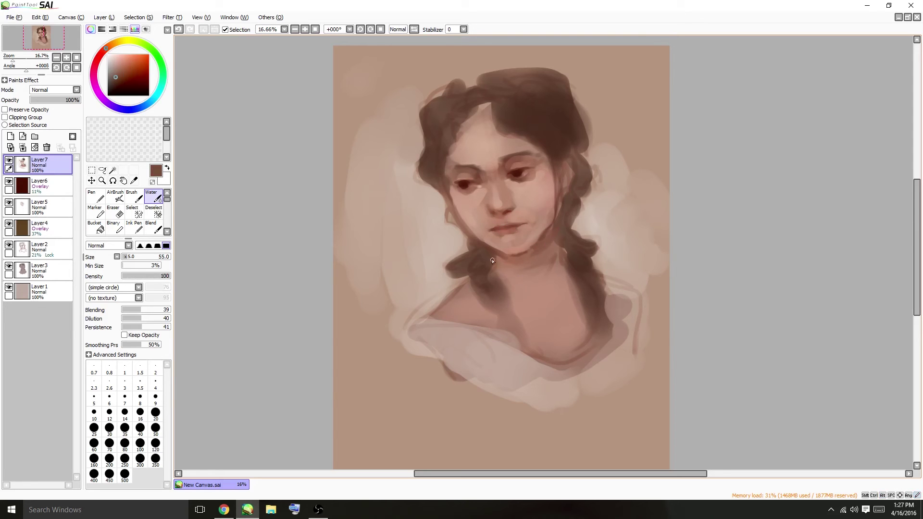
{"action": "left_click_drag", "start_coordinate": [491, 261], "coordinate": [560, 251]}
{"action": "key", "text": "ctrl+z"}
{"action": "mouse_move", "coordinate": [503, 261]}
{"action": "left_mouse_down"}
{"action": "mouse_move", "coordinate": [558, 242]}
{"action": "mouse_move", "coordinate": [502, 274]}
{"action": "mouse_move", "coordinate": [552, 281]}
{"action": "mouse_move", "coordinate": [529, 284]}
{"action": "mouse_move", "coordinate": [556, 256]}
{"action": "mouse_move", "coordinate": [535, 281]}
{"action": "mouse_move", "coordinate": [514, 274]}
{"action": "mouse_move", "coordinate": [544, 266]}
{"action": "mouse_move", "coordinate": [552, 247]}
{"action": "mouse_move", "coordinate": [502, 267]}
{"action": "mouse_move", "coordinate": [560, 248]}
{"action": "mouse_move", "coordinate": [551, 264]}
{"action": "mouse_move", "coordinate": [510, 268]}
{"action": "mouse_move", "coordinate": [552, 253]}
{"action": "mouse_move", "coordinate": [541, 266]}
{"action": "mouse_move", "coordinate": [501, 272]}
{"action": "mouse_move", "coordinate": [548, 269]}
{"action": "left_mouse_up"}
Step: Broaden the shadow across the upper neck with sampled browns using the Water brush at size 130
{"action": "left_click", "coordinate": [135, 257]}
{"action": "key", "text": "ctrl+z"}
{"action": "left_click", "coordinate": [515, 283], "text": "alt"}
{"action": "key", "text": "ctrl+z"}
{"action": "key", "text": "ctrl+z"}
{"action": "key", "text": "ctrl+z"}
{"action": "left_click", "coordinate": [486, 257], "text": "alt"}
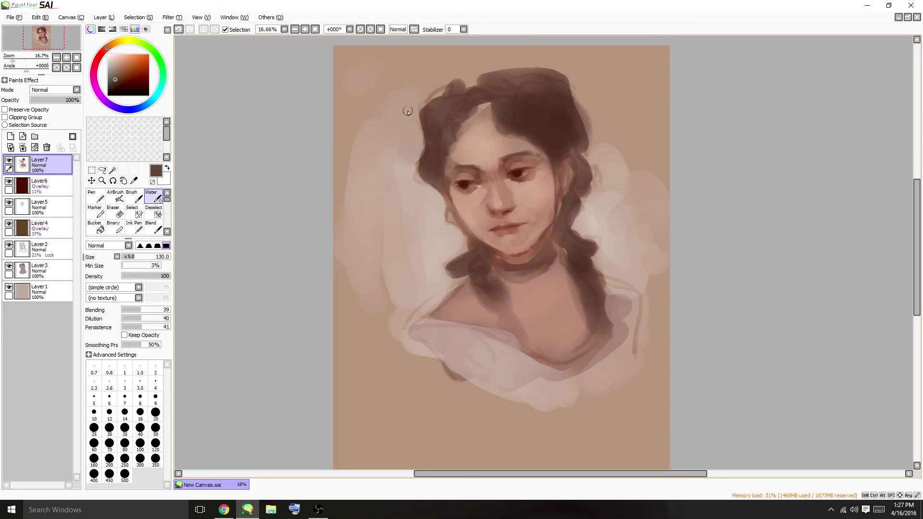
Step: Darken the hair beside the ear with a sampled dark red, and refine the opposite cheek's edge with a sampled skin tone at size 50
{"action": "left_click", "coordinate": [464, 184], "text": "alt"}
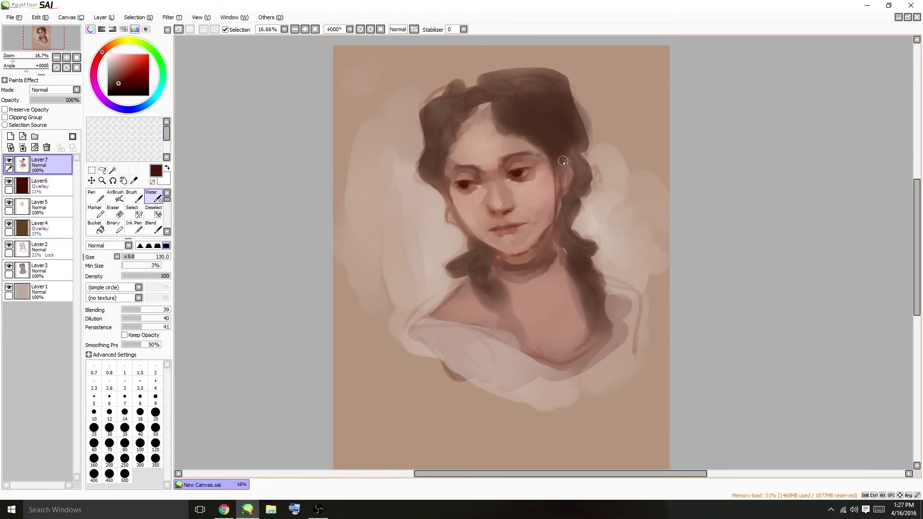
{"action": "mouse_move", "coordinate": [549, 151]}
{"action": "left_mouse_down"}
{"action": "mouse_move", "coordinate": [556, 162]}
{"action": "mouse_move", "coordinate": [564, 142]}
{"action": "mouse_move", "coordinate": [576, 171]}
{"action": "mouse_move", "coordinate": [568, 197]}
{"action": "mouse_move", "coordinate": [562, 186]}
{"action": "left_mouse_up"}
{"action": "left_click", "coordinate": [546, 189], "text": "alt"}
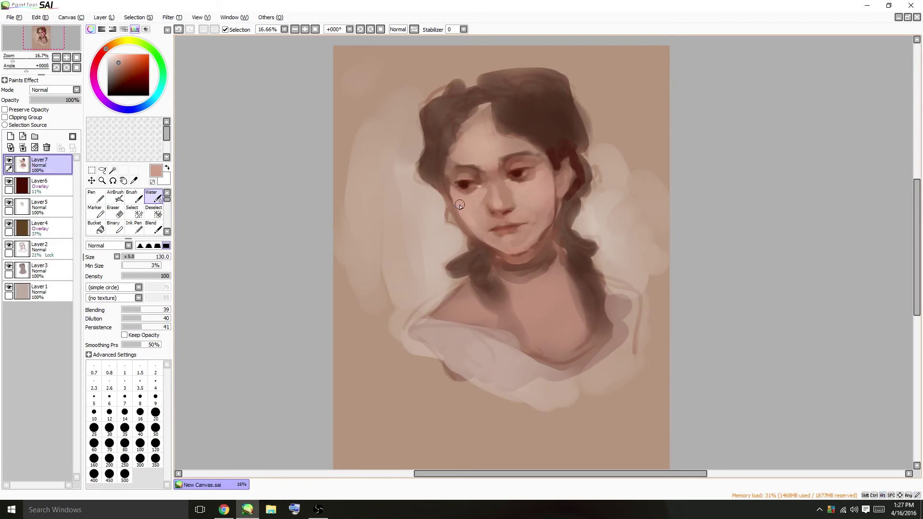
{"action": "key", "text": "ctrl+z"}
{"action": "left_click", "coordinate": [129, 261]}
{"action": "left_click_drag", "start_coordinate": [454, 206], "coordinate": [456, 191]}
{"action": "left_click_drag", "start_coordinate": [450, 182], "coordinate": [463, 219]}
Step: Reshape the lids of the viewer-left eye and its inner corner with sampled dark red and skin tones at size 50
{"action": "left_click", "coordinate": [479, 185], "text": "alt"}
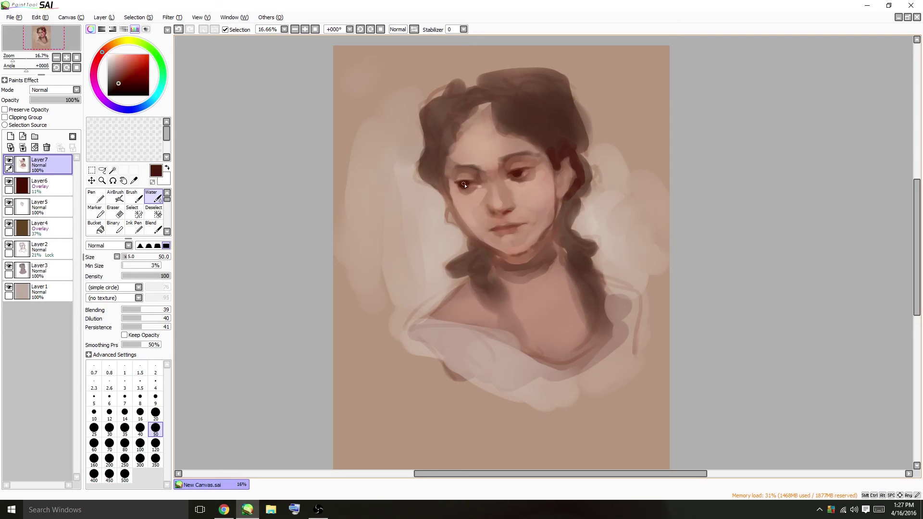
{"action": "left_click_drag", "start_coordinate": [464, 191], "coordinate": [476, 189]}
{"action": "mouse_move", "coordinate": [475, 184]}
{"action": "left_mouse_down"}
{"action": "mouse_move", "coordinate": [523, 172]}
{"action": "mouse_move", "coordinate": [503, 177]}
{"action": "left_mouse_up"}
{"action": "key", "text": "alt"}
{"action": "left_click", "coordinate": [481, 183], "text": "alt"}
{"action": "left_click_drag", "start_coordinate": [464, 178], "coordinate": [464, 179]}
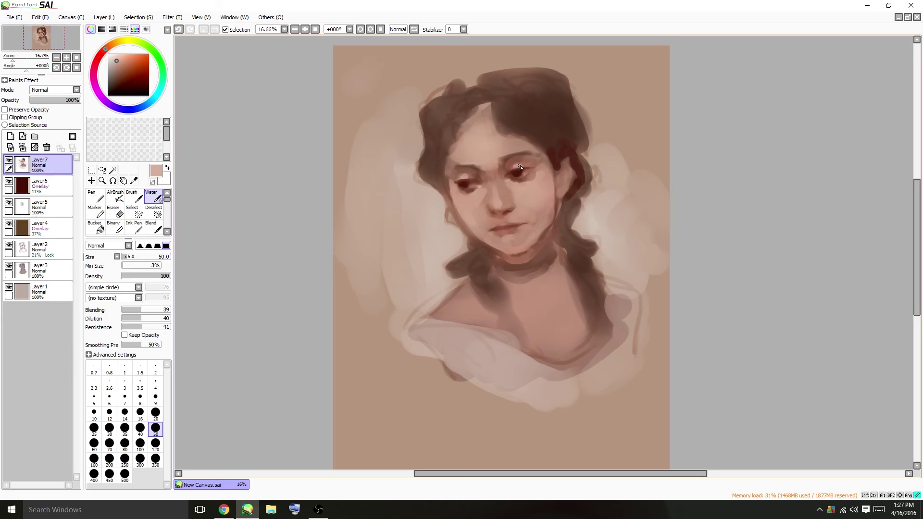
Step: Darken both eyebrows with a brown sampled from the hair, and touch up the temple beside the viewer-left brow with sampled skin tones
{"action": "left_click", "coordinate": [573, 140], "text": "alt"}
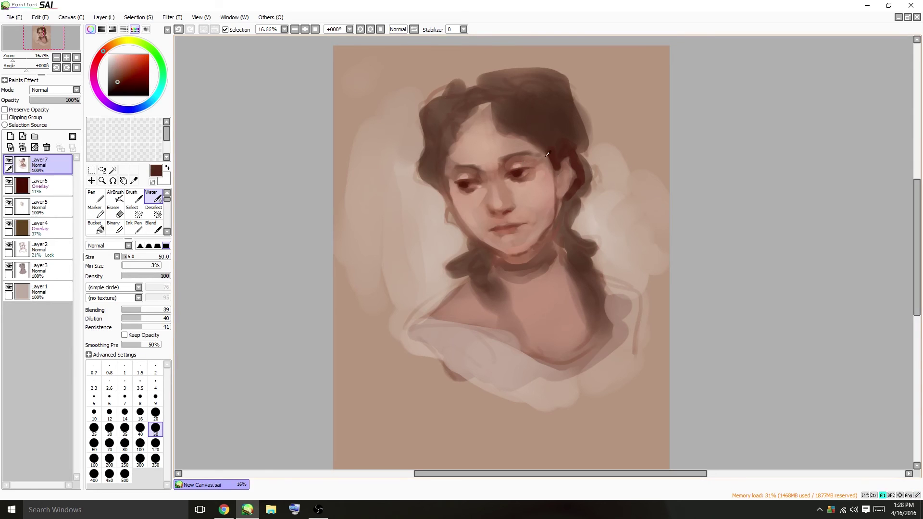
{"action": "left_click_drag", "start_coordinate": [506, 163], "coordinate": [525, 155]}
{"action": "left_click_drag", "start_coordinate": [469, 167], "coordinate": [467, 166]}
{"action": "left_click", "coordinate": [481, 153], "text": "alt"}
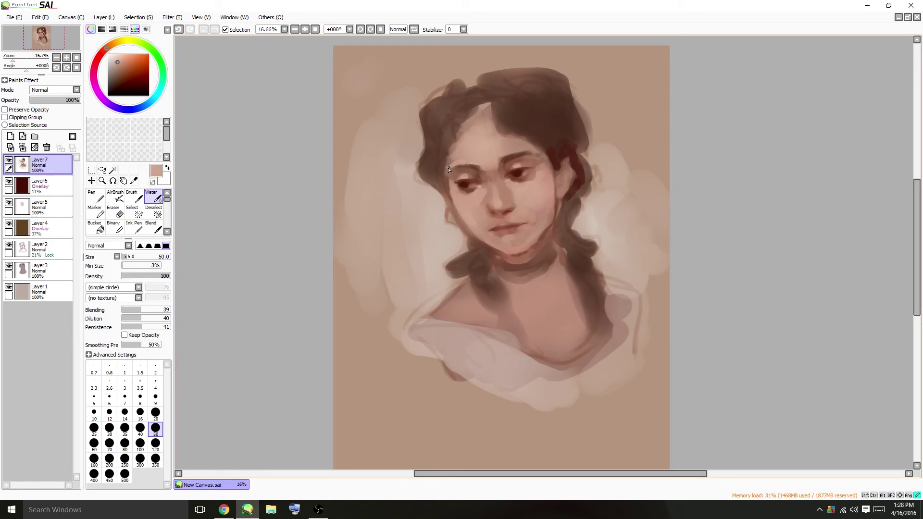
{"action": "mouse_move", "coordinate": [449, 157]}
{"action": "left_mouse_down"}
{"action": "mouse_move", "coordinate": [454, 167]}
{"action": "mouse_move", "coordinate": [449, 150]}
{"action": "left_mouse_up"}
{"action": "left_click", "coordinate": [456, 183], "text": "alt"}
{"action": "left_click_drag", "start_coordinate": [453, 185], "coordinate": [446, 176]}
Step: Redefine the strokes of both eyebrows with a reddish brown sampled from the brows
{"action": "left_click", "coordinate": [523, 156], "text": "alt"}
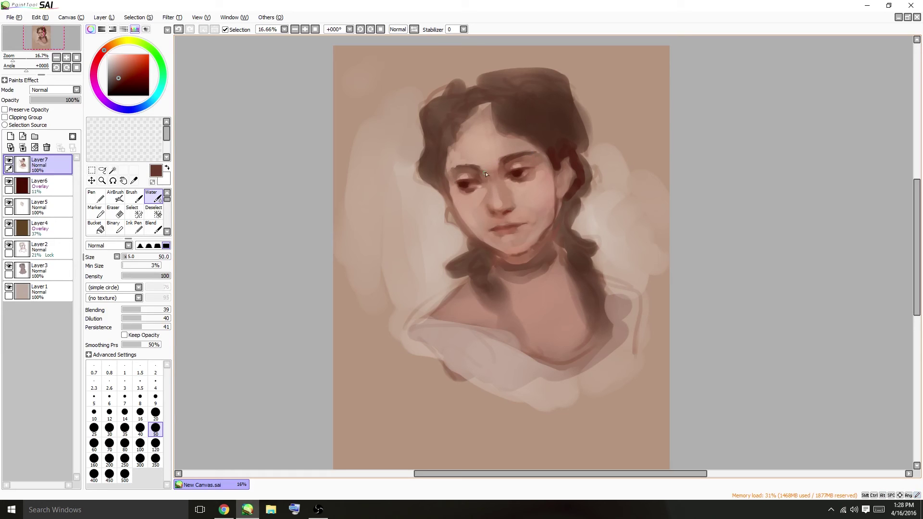
{"action": "key", "text": "ctrl+z"}
{"action": "left_click", "coordinate": [456, 171], "text": "alt"}
{"action": "left_click_drag", "start_coordinate": [455, 170], "coordinate": [525, 154]}
Step: Shade the bridge and underside of the nose with skin tones sampled from the face using the Water brush
{"action": "left_click", "coordinate": [481, 173], "text": "alt"}
{"action": "left_click_drag", "start_coordinate": [486, 179], "coordinate": [503, 169]}
{"action": "left_click", "coordinate": [513, 177], "text": "alt"}
{"action": "key", "text": "alt"}
{"action": "left_click", "coordinate": [469, 198], "text": "alt"}
{"action": "mouse_move", "coordinate": [496, 210]}
{"action": "left_mouse_down"}
{"action": "mouse_move", "coordinate": [530, 217]}
{"action": "mouse_move", "coordinate": [503, 221]}
{"action": "left_mouse_up"}
{"action": "left_click", "coordinate": [507, 212], "text": "alt"}
Step: Soften the skin beneath the viewer-right eye with sampled reddish tones using the AirBrush at size 100
{"action": "left_click", "coordinate": [114, 197]}
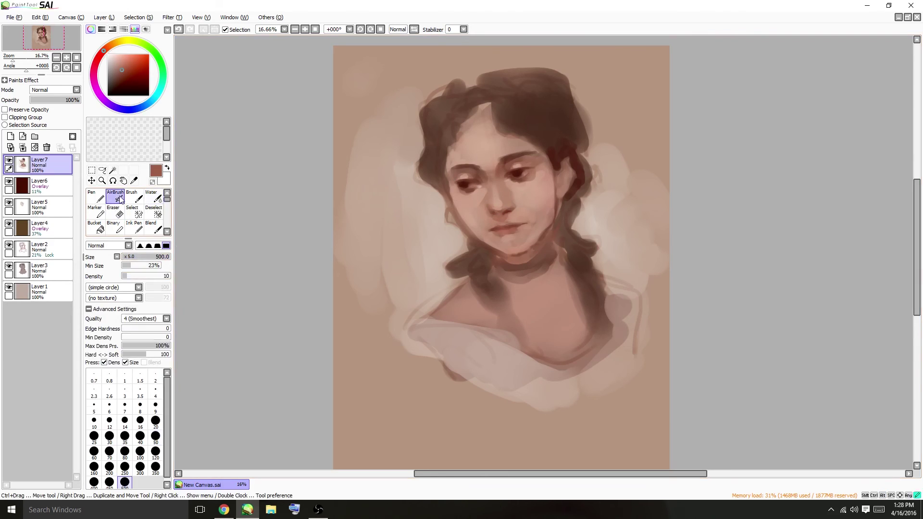
{"action": "left_click", "coordinate": [480, 210], "text": "alt"}
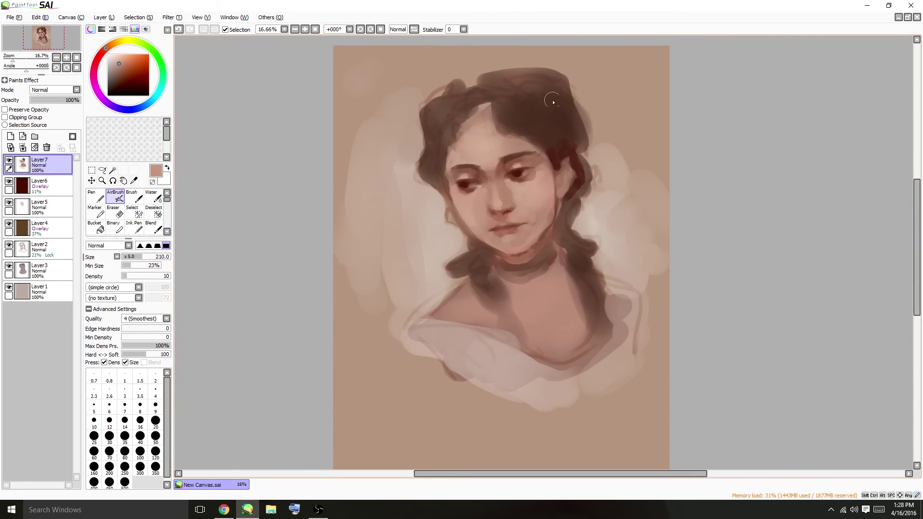
{"action": "left_click", "coordinate": [527, 180], "text": "alt"}
{"action": "key", "text": "bracketleft"}
{"action": "key", "text": "bracketleft"}
{"action": "key", "text": "bracketleft"}
{"action": "key", "text": "bracketleft"}
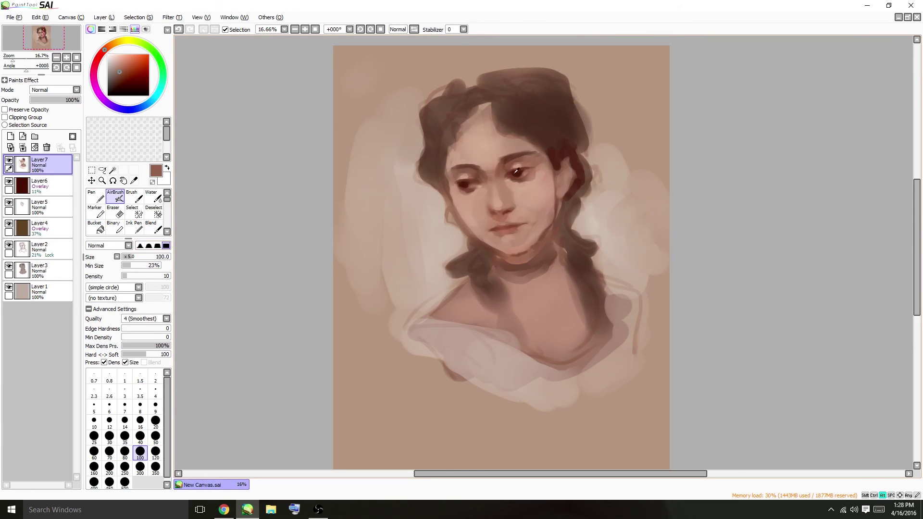
{"action": "mouse_move", "coordinate": [505, 183]}
{"action": "left_mouse_down"}
{"action": "mouse_move", "coordinate": [525, 178]}
{"action": "mouse_move", "coordinate": [481, 173]}
{"action": "left_mouse_up"}
{"action": "key", "text": "ctrl+z"}
{"action": "left_click", "coordinate": [530, 182], "text": "alt"}
{"action": "mouse_move", "coordinate": [529, 183]}
{"action": "left_mouse_down"}
{"action": "mouse_move", "coordinate": [536, 174]}
{"action": "mouse_move", "coordinate": [535, 183]}
{"action": "left_mouse_up"}
Step: Blend the viewer-right cheek and the area around the mouth with sampled skin tones using the AirBrush at size 165
{"action": "left_click", "coordinate": [559, 206], "text": "alt"}
{"action": "key", "text": "ctrl+z"}
{"action": "left_click", "coordinate": [550, 211], "text": "alt"}
{"action": "mouse_move", "coordinate": [549, 209]}
{"action": "left_mouse_down"}
{"action": "mouse_move", "coordinate": [533, 223]}
{"action": "mouse_move", "coordinate": [547, 208]}
{"action": "left_mouse_up"}
{"action": "left_click", "coordinate": [138, 257]}
{"action": "left_click", "coordinate": [540, 220], "text": "alt"}
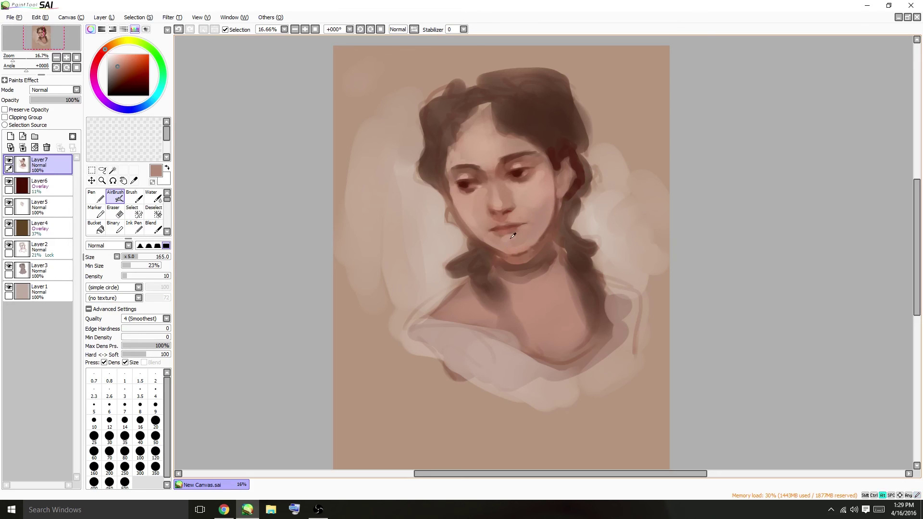
{"action": "key", "text": "ctrl+z"}
{"action": "left_click", "coordinate": [505, 238], "text": "alt"}
{"action": "left_click_drag", "start_coordinate": [532, 210], "coordinate": [508, 210]}
{"action": "left_click", "coordinate": [469, 205], "text": "alt"}
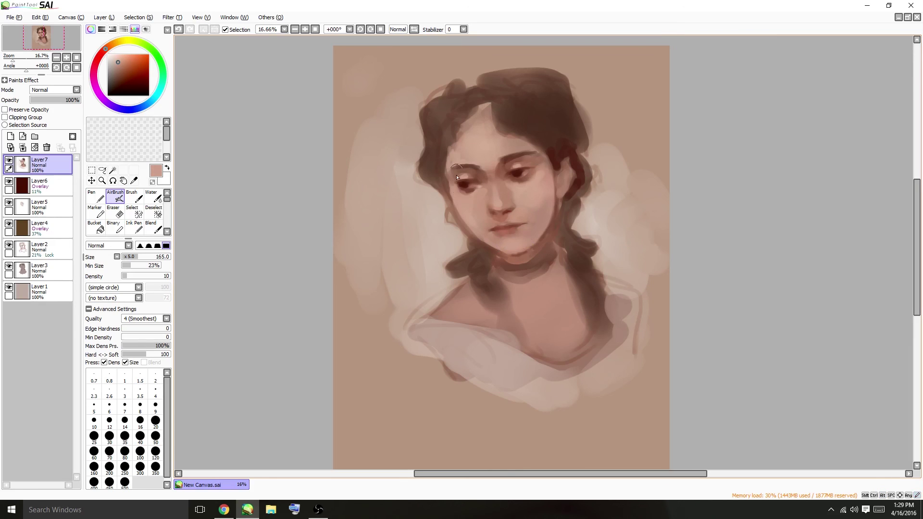
Step: Brighten the shoulder and upper chest with the sampled pinkish skin tone using the AirBrush at density 40
{"action": "left_click_drag", "start_coordinate": [136, 277], "coordinate": [142, 276]}
{"action": "mouse_move", "coordinate": [451, 318]}
{"action": "left_mouse_down"}
{"action": "mouse_move", "coordinate": [465, 302]}
{"action": "mouse_move", "coordinate": [438, 317]}
{"action": "left_mouse_up"}
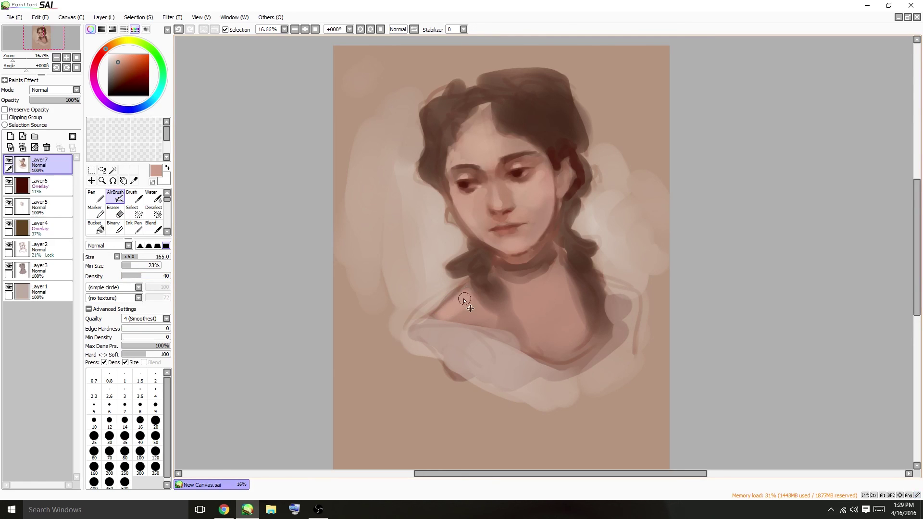
{"action": "key", "text": "ctrl+z"}
{"action": "mouse_move", "coordinate": [467, 288]}
{"action": "left_mouse_down"}
{"action": "mouse_move", "coordinate": [435, 316]}
{"action": "mouse_move", "coordinate": [495, 319]}
{"action": "mouse_move", "coordinate": [457, 316]}
{"action": "mouse_move", "coordinate": [480, 321]}
{"action": "mouse_move", "coordinate": [457, 306]}
{"action": "mouse_move", "coordinate": [497, 321]}
{"action": "left_mouse_up"}
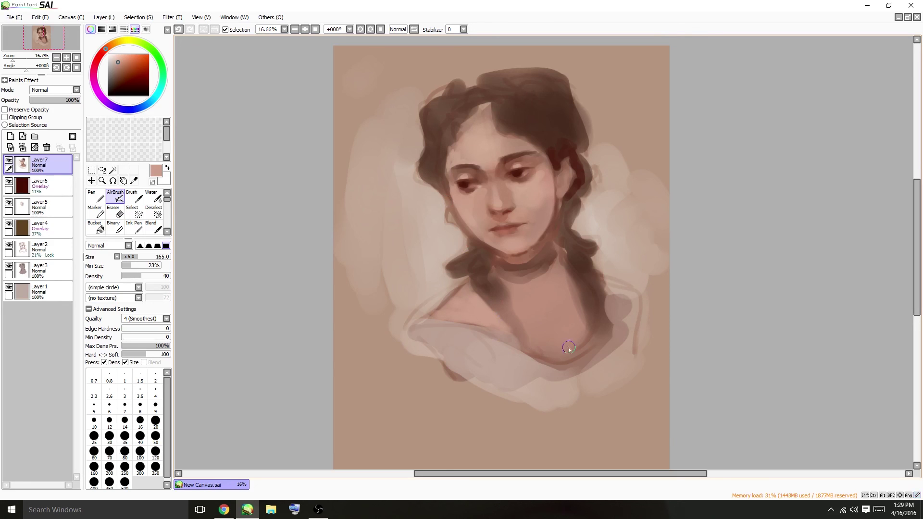
{"action": "mouse_move", "coordinate": [567, 346]}
{"action": "left_mouse_down"}
{"action": "mouse_move", "coordinate": [532, 340]}
{"action": "mouse_move", "coordinate": [556, 352]}
{"action": "mouse_move", "coordinate": [551, 347]}
{"action": "left_mouse_up"}
{"action": "key", "text": "ctrl+z"}
{"action": "mouse_move", "coordinate": [518, 304]}
{"action": "left_mouse_down"}
{"action": "mouse_move", "coordinate": [552, 345]}
{"action": "mouse_move", "coordinate": [539, 305]}
{"action": "mouse_move", "coordinate": [561, 340]}
{"action": "mouse_move", "coordinate": [559, 293]}
{"action": "mouse_move", "coordinate": [576, 327]}
{"action": "mouse_move", "coordinate": [553, 274]}
{"action": "left_mouse_up"}
Step: Smooth the glow across the shoulder and lower chest using the AirBrush at size 290 and density 18
{"action": "left_click", "coordinate": [130, 275]}
{"action": "left_click", "coordinate": [150, 256]}
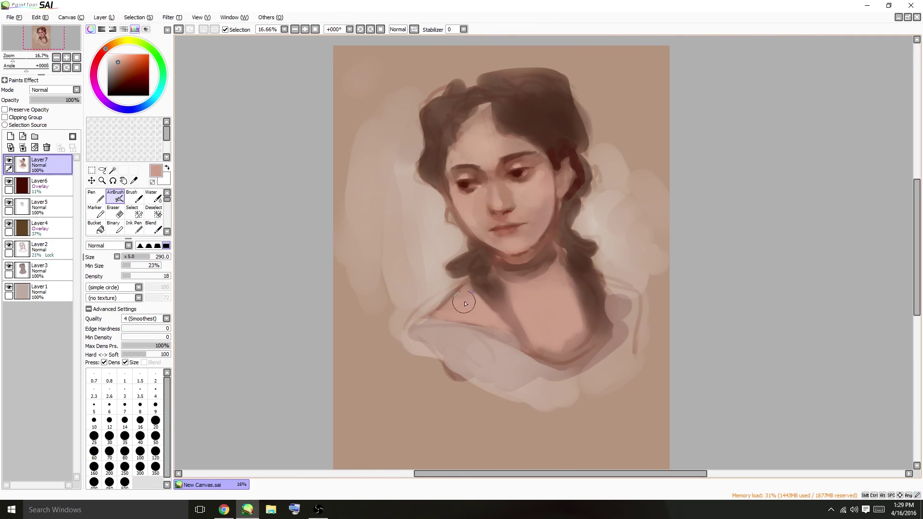
{"action": "left_click_drag", "start_coordinate": [467, 303], "coordinate": [452, 302]}
{"action": "left_click_drag", "start_coordinate": [572, 331], "coordinate": [566, 345]}
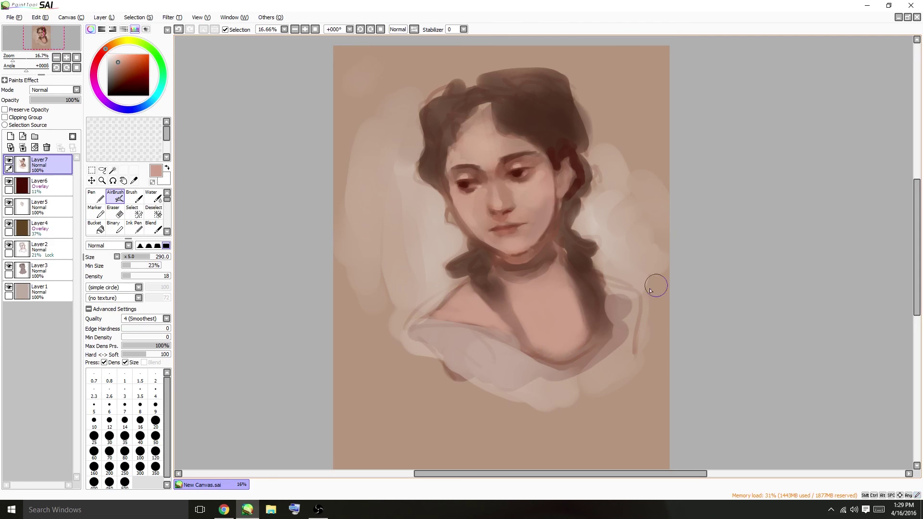
{"action": "left_click", "coordinate": [140, 452]}
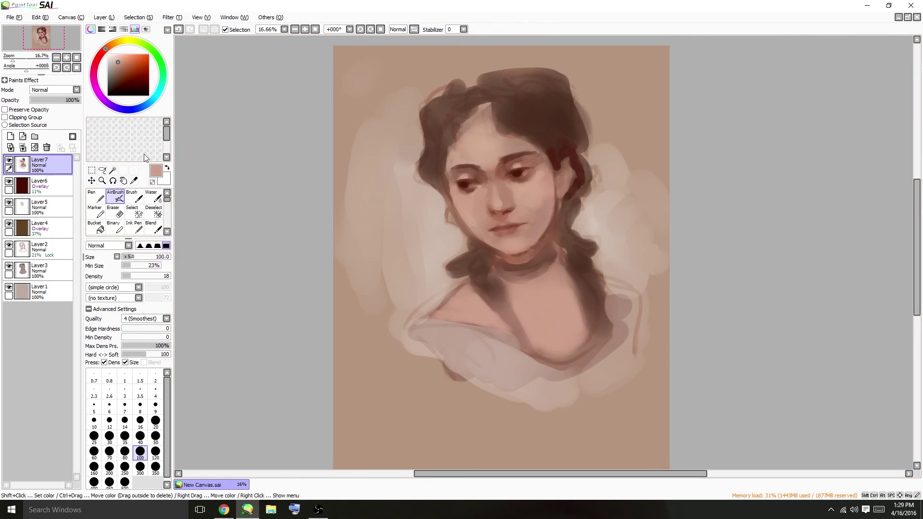
Step: Paint a dark reddish strand curving along the viewer-right hairline with the Paint brush at size 85, blending 34, dilution 32 and persistence 31
{"action": "left_click", "coordinate": [167, 232]}
{"action": "left_click", "coordinate": [154, 226]}
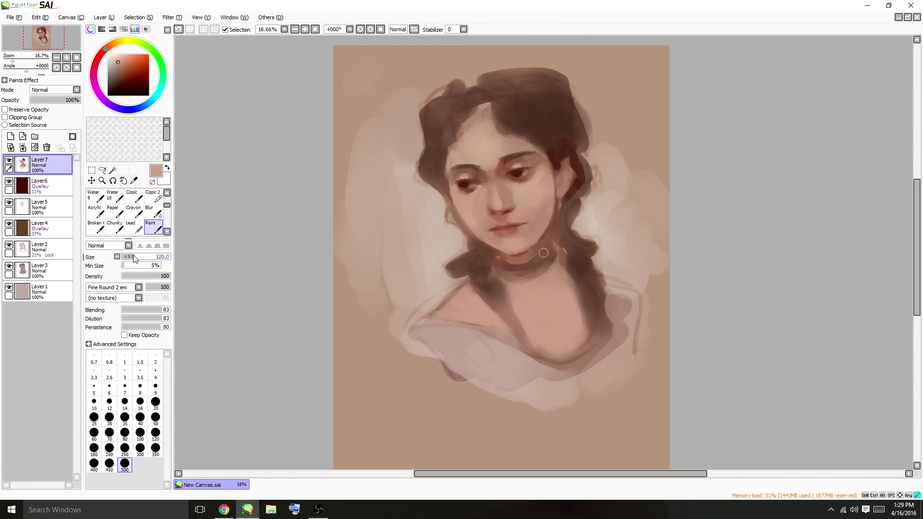
{"action": "left_click", "coordinate": [546, 140], "text": "alt"}
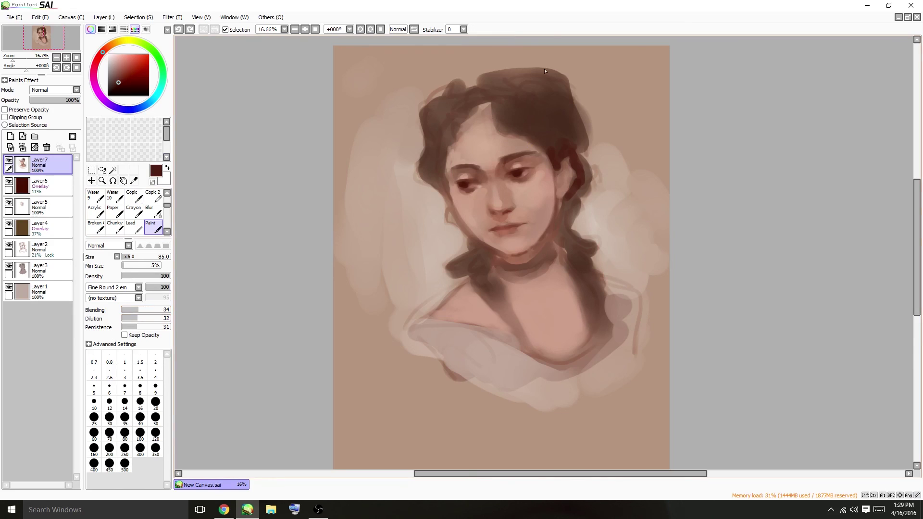
{"action": "left_click_drag", "start_coordinate": [501, 116], "coordinate": [544, 136]}
{"action": "key", "text": "ctrl+z"}
{"action": "left_click_drag", "start_coordinate": [498, 115], "coordinate": [556, 155]}
{"action": "key", "text": "ctrl+z"}
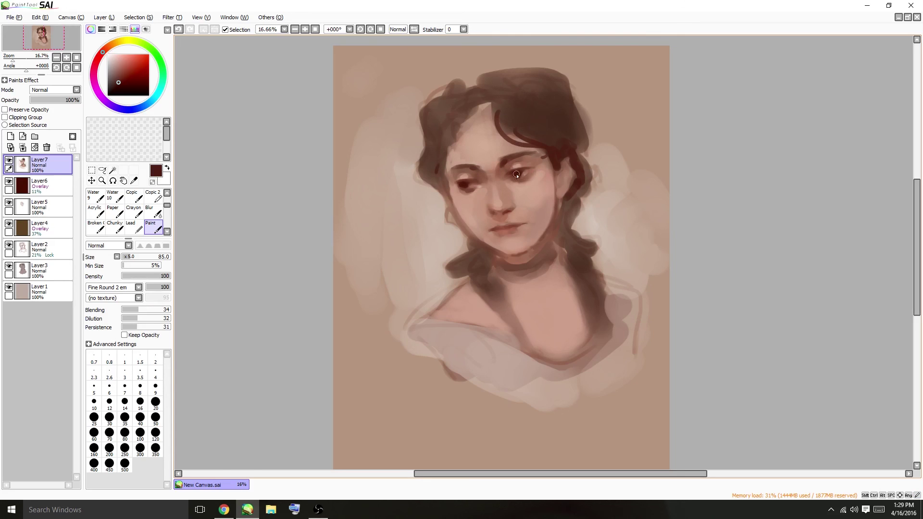
Step: Dab a pale beaded earring under the viewer-right ear, then add a brownish one and touch up the edge on the opposite side
{"action": "left_click", "coordinate": [560, 204], "text": "alt"}
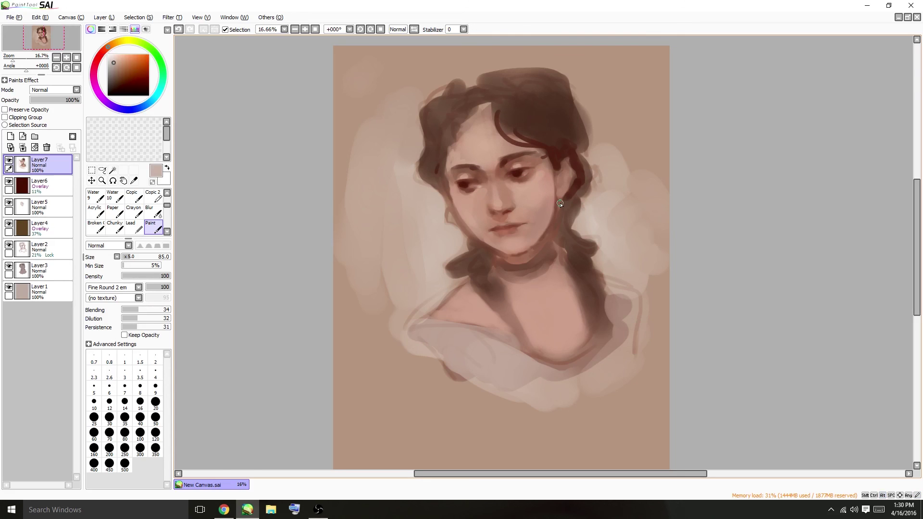
{"action": "left_click_drag", "start_coordinate": [566, 207], "coordinate": [559, 213]}
{"action": "left_click", "coordinate": [455, 223], "text": "alt"}
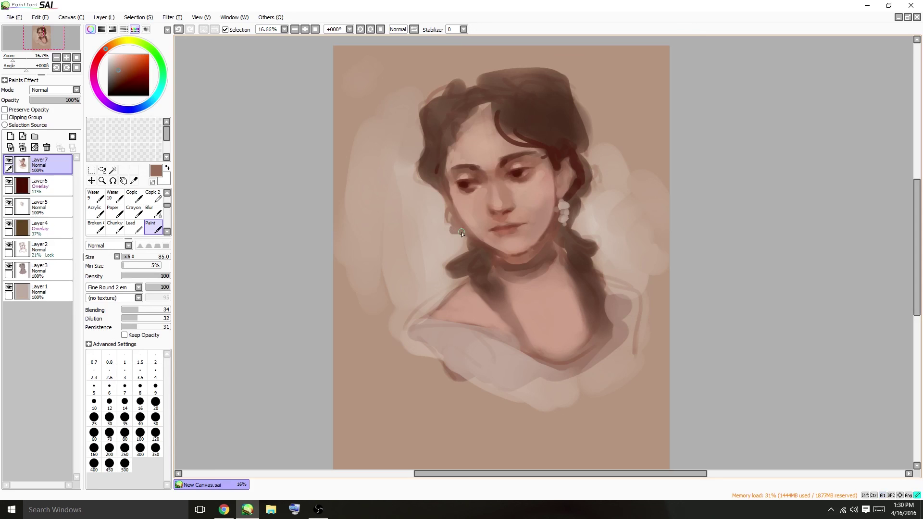
{"action": "left_click", "coordinate": [436, 215], "text": "alt"}
{"action": "mouse_move", "coordinate": [442, 217]}
{"action": "left_mouse_down"}
{"action": "mouse_move", "coordinate": [446, 224]}
{"action": "mouse_move", "coordinate": [441, 187]}
{"action": "left_mouse_up"}
Step: Paint curling strands along the forehead hairline on both sides of the parting with browns sampled from the hair
{"action": "left_click", "coordinate": [429, 179], "text": "alt"}
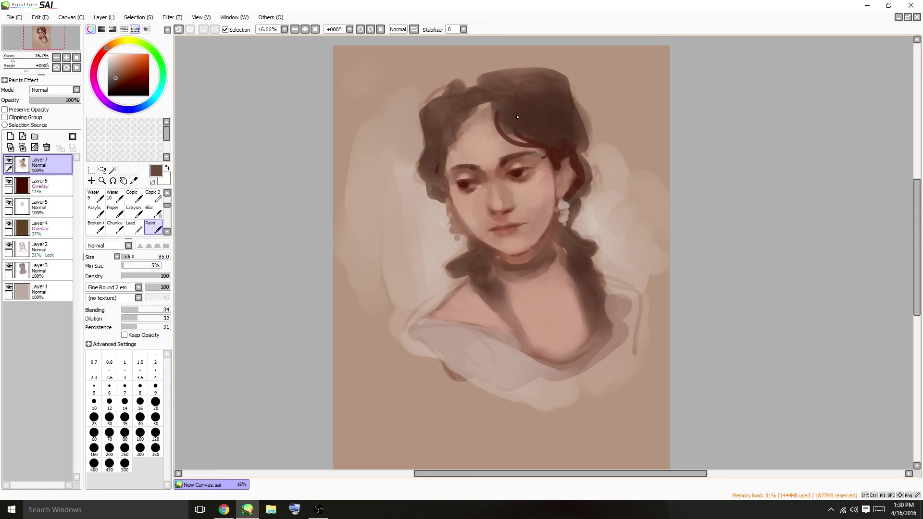
{"action": "left_click", "coordinate": [537, 136], "text": "alt"}
{"action": "left_click_drag", "start_coordinate": [528, 142], "coordinate": [489, 109]}
{"action": "mouse_move", "coordinate": [489, 113]}
{"action": "left_mouse_down"}
{"action": "mouse_move", "coordinate": [505, 133]}
{"action": "mouse_move", "coordinate": [487, 108]}
{"action": "mouse_move", "coordinate": [465, 114]}
{"action": "mouse_move", "coordinate": [471, 131]}
{"action": "mouse_move", "coordinate": [455, 132]}
{"action": "mouse_move", "coordinate": [469, 126]}
{"action": "mouse_move", "coordinate": [467, 110]}
{"action": "mouse_move", "coordinate": [482, 106]}
{"action": "mouse_move", "coordinate": [446, 151]}
{"action": "left_mouse_up"}
Step: Paint curls into the viewer-left lock, and set the Paint brush to blending 80, dilution 73 and persistence 70
{"action": "mouse_move", "coordinate": [482, 258]}
{"action": "left_mouse_down"}
{"action": "mouse_move", "coordinate": [496, 305]}
{"action": "mouse_move", "coordinate": [501, 293]}
{"action": "mouse_move", "coordinate": [514, 327]}
{"action": "left_mouse_up"}
{"action": "key", "text": "ctrl+z"}
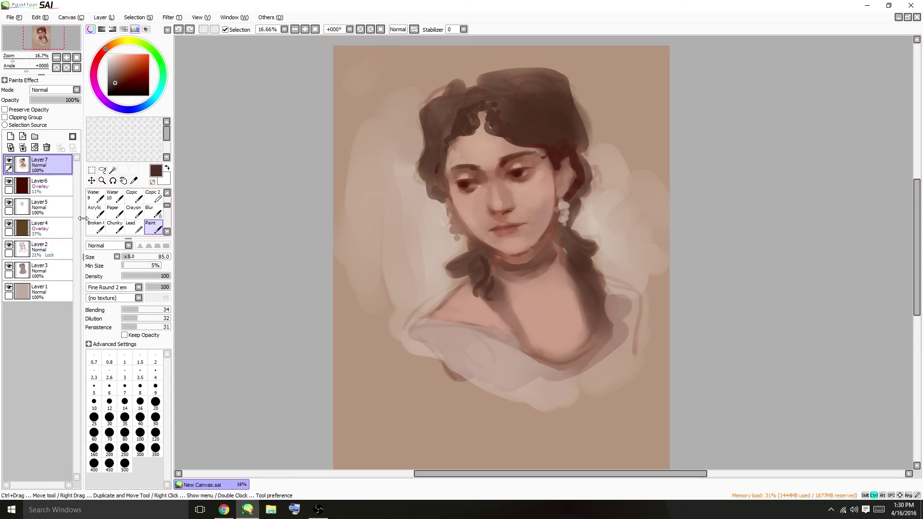
{"action": "key", "text": "ctrl+z"}
{"action": "left_click", "coordinate": [161, 309]}
{"action": "left_click", "coordinate": [157, 318]}
{"action": "left_click", "coordinate": [156, 327]}
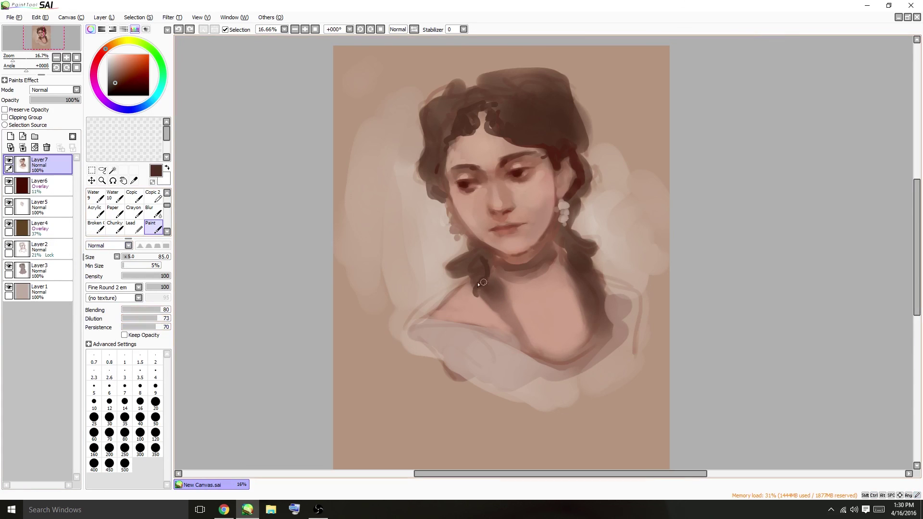
{"action": "mouse_move", "coordinate": [481, 282]}
{"action": "left_mouse_down"}
{"action": "mouse_move", "coordinate": [473, 290]}
{"action": "mouse_move", "coordinate": [497, 320]}
{"action": "mouse_move", "coordinate": [495, 290]}
{"action": "mouse_move", "coordinate": [505, 305]}
{"action": "left_mouse_up"}
{"action": "key", "text": "ctrl+z"}
{"action": "key", "text": "ctrl+z"}
{"action": "key", "text": "ctrl+z"}
{"action": "key", "text": "ctrl+z"}
{"action": "key", "text": "ctrl+z"}
{"action": "key", "text": "ctrl+z"}
Step: Paint wavy dark strands down the hair locks on both sides of the neck with the Paint brush at blending 53
{"action": "left_click", "coordinate": [147, 311]}
{"action": "mouse_move", "coordinate": [494, 287]}
{"action": "left_mouse_down"}
{"action": "mouse_move", "coordinate": [495, 306]}
{"action": "mouse_move", "coordinate": [505, 285]}
{"action": "mouse_move", "coordinate": [513, 326]}
{"action": "left_mouse_up"}
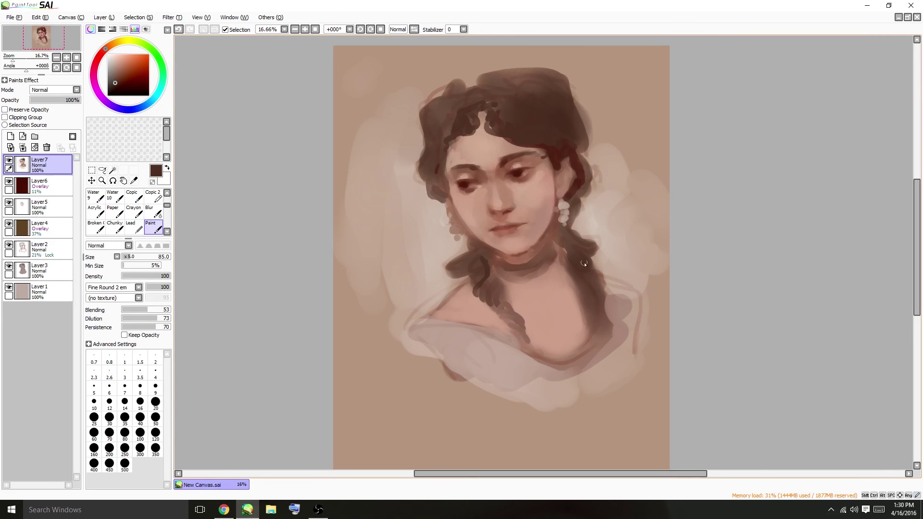
{"action": "key", "text": "ctrl+z"}
{"action": "left_click", "coordinate": [577, 183], "text": "alt"}
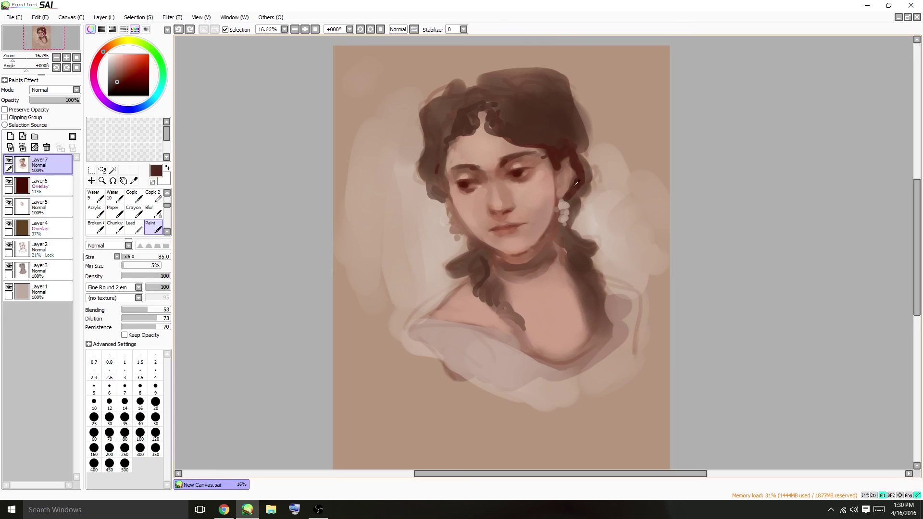
{"action": "left_click_drag", "start_coordinate": [590, 260], "coordinate": [577, 272]}
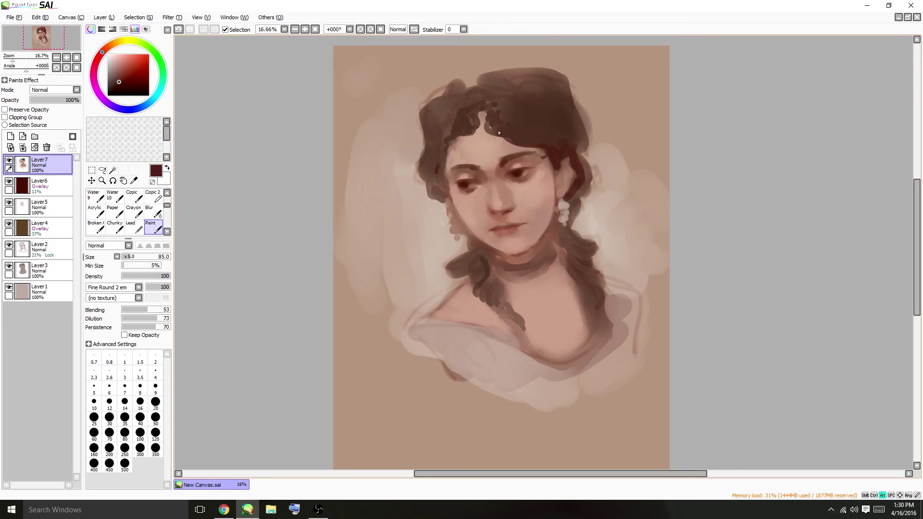
Step: Touch up the viewer-right eye with a dark red sampled from the eye
{"action": "mouse_move", "coordinate": [510, 174]}
{"action": "left_mouse_down"}
{"action": "mouse_move", "coordinate": [471, 178]}
{"action": "mouse_move", "coordinate": [507, 174]}
{"action": "left_mouse_up"}
{"action": "key", "text": "ctrl+z"}
{"action": "left_click", "coordinate": [517, 173], "text": "alt"}
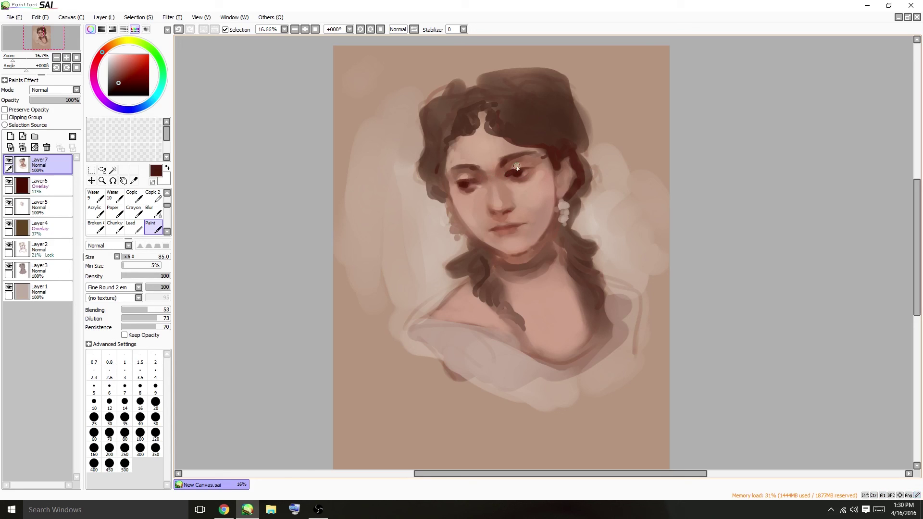